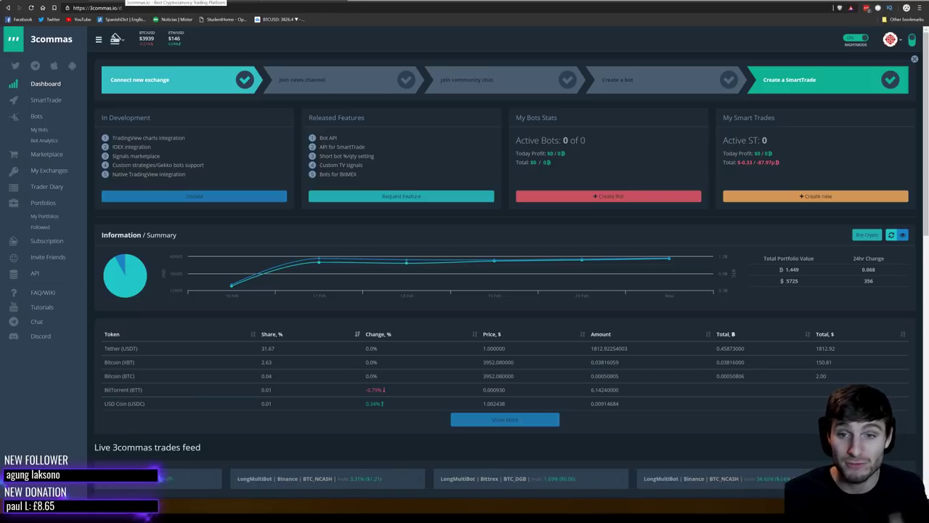
Step: Highlight the 10% discount in the referral terms on the Invite Friends page
click(49, 170)
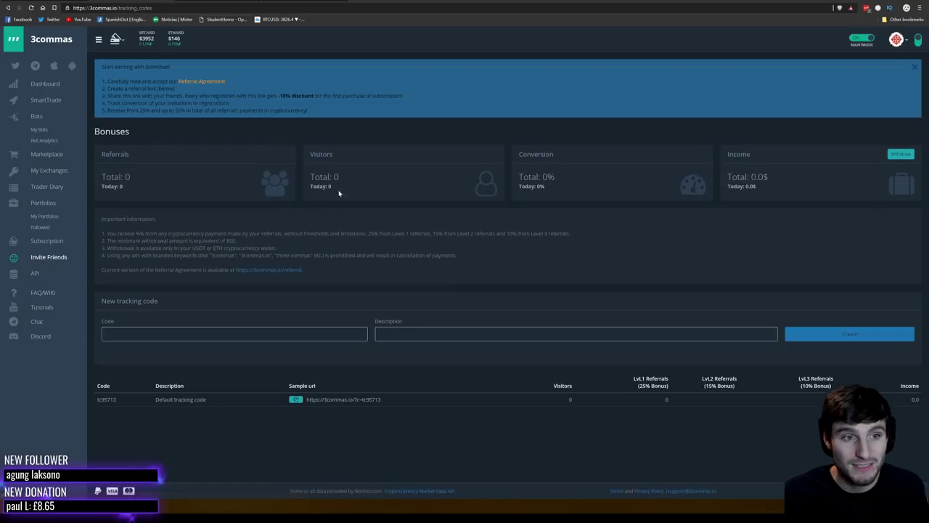
drag(281, 95, 316, 95)
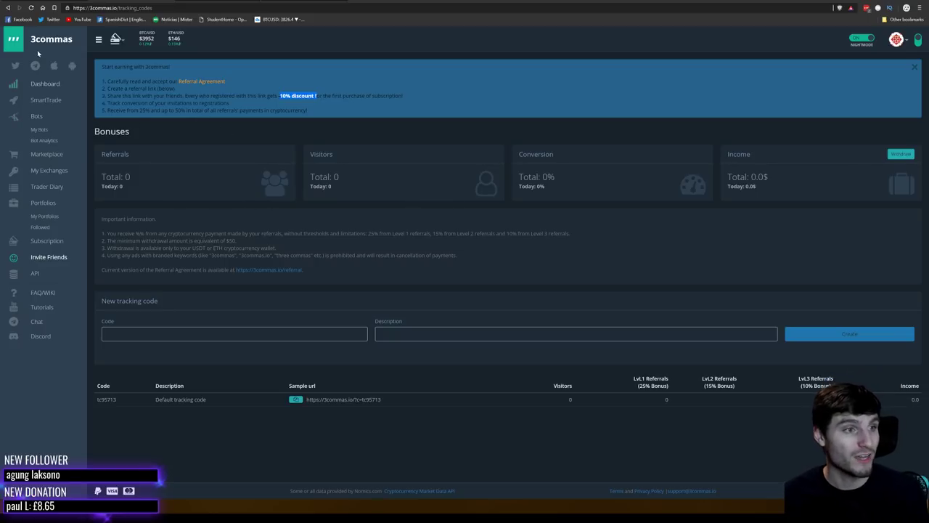
Step: Open the form for connecting a new exchange using API and choose Binance Account as the account type
click(53, 90)
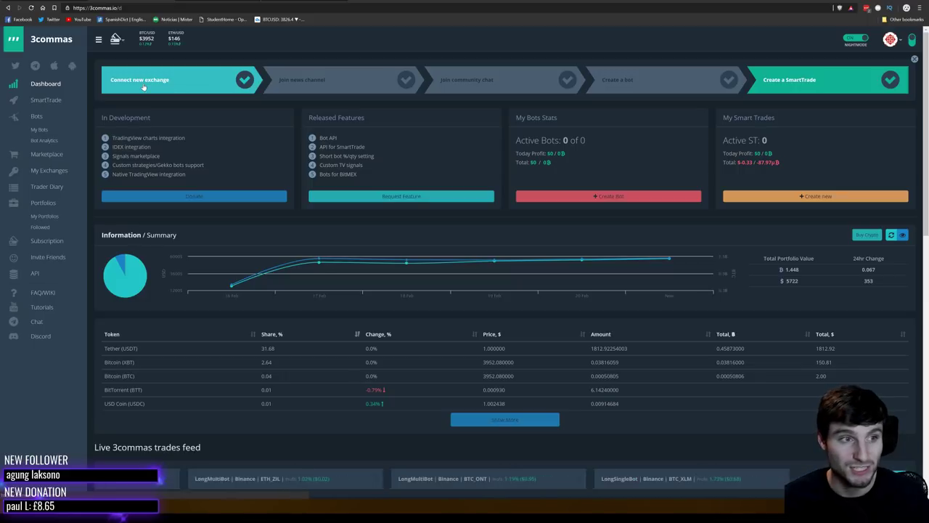
click(143, 86)
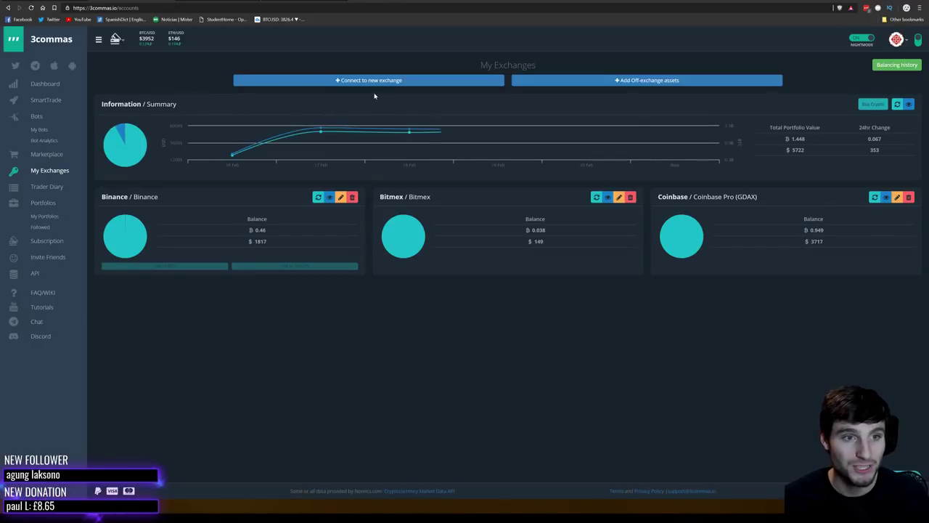
click(358, 85)
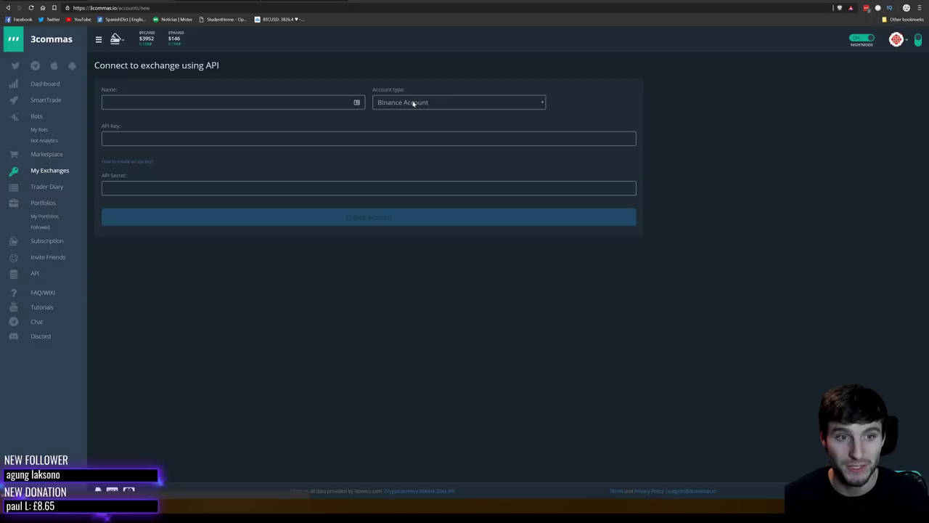
click(398, 102)
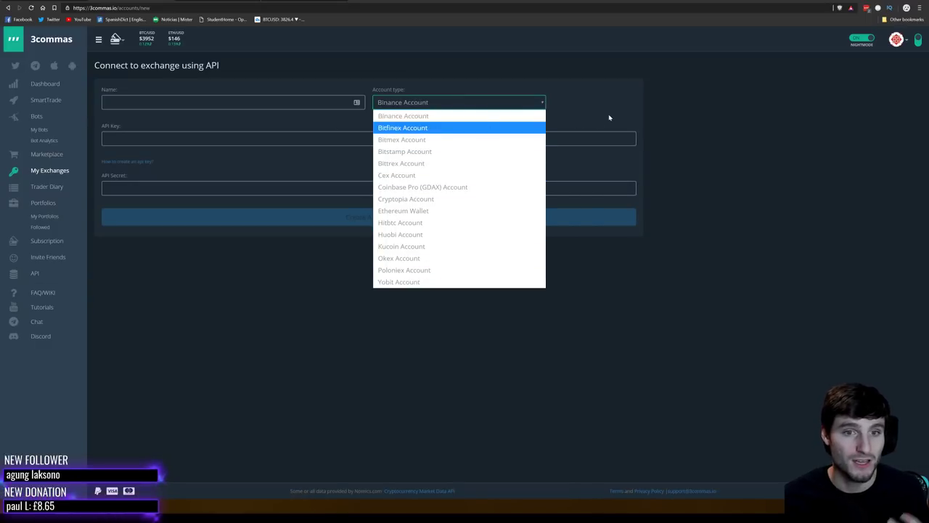
click(550, 131)
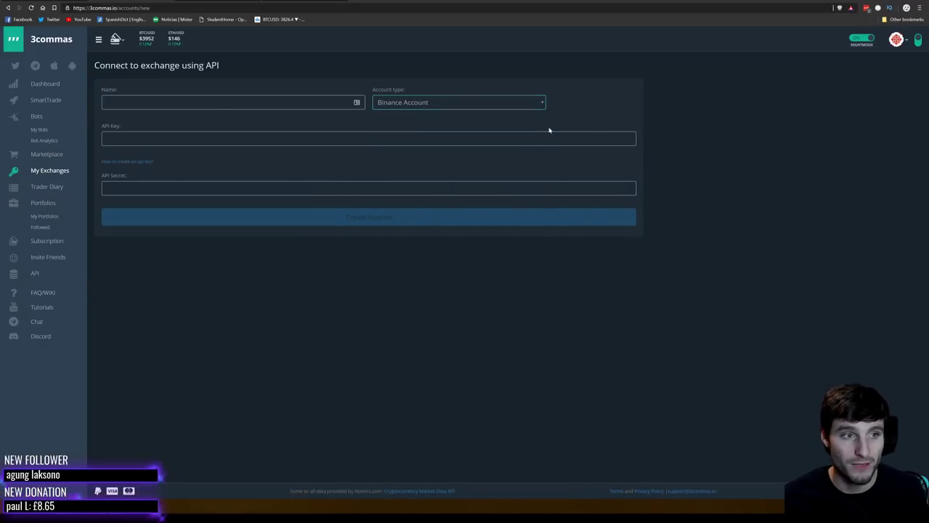
click(416, 103)
click(410, 118)
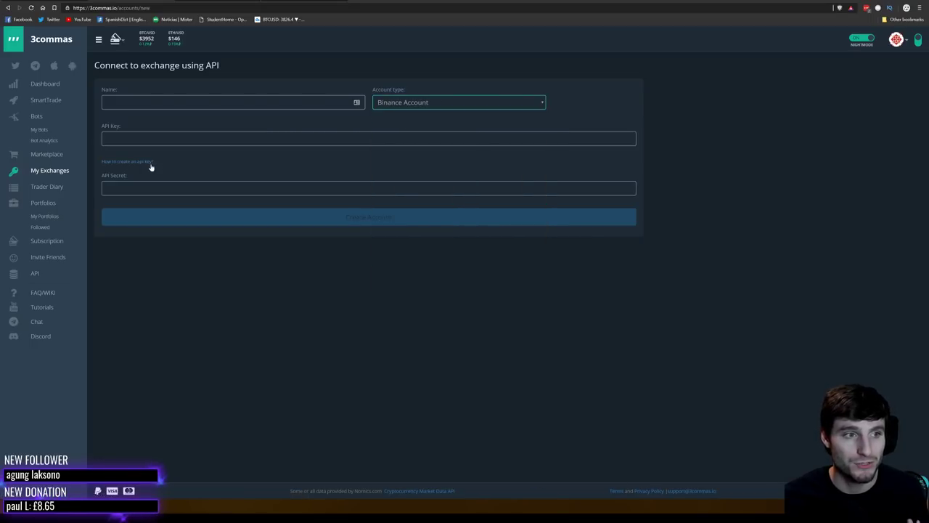
Step: Open the API key help article in a new tab and read the instructions for creating a Binance API key
right_click(135, 162)
click(156, 168)
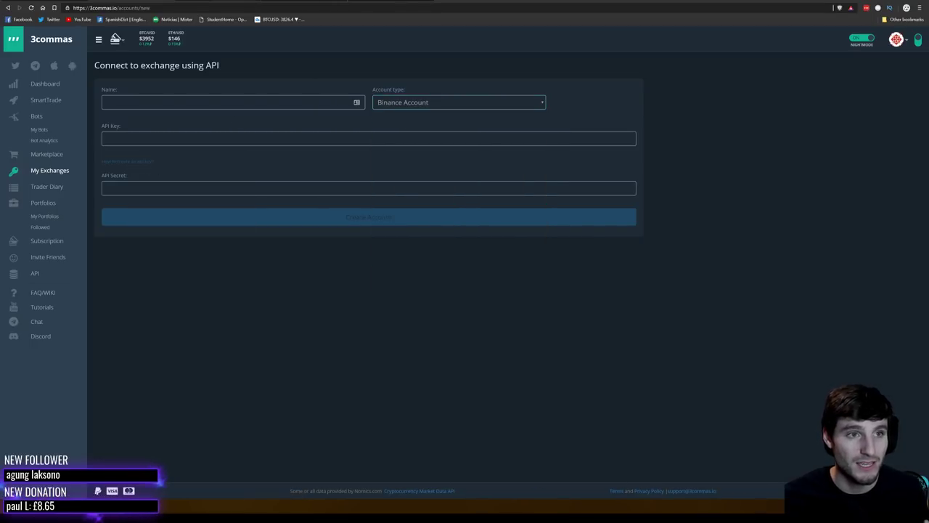
click(278, 2)
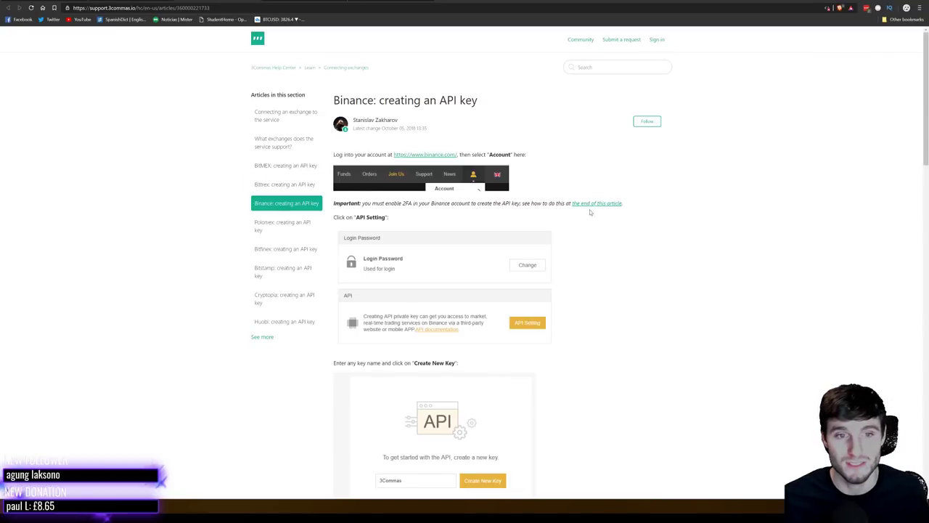
scroll(511, 232, down, 3)
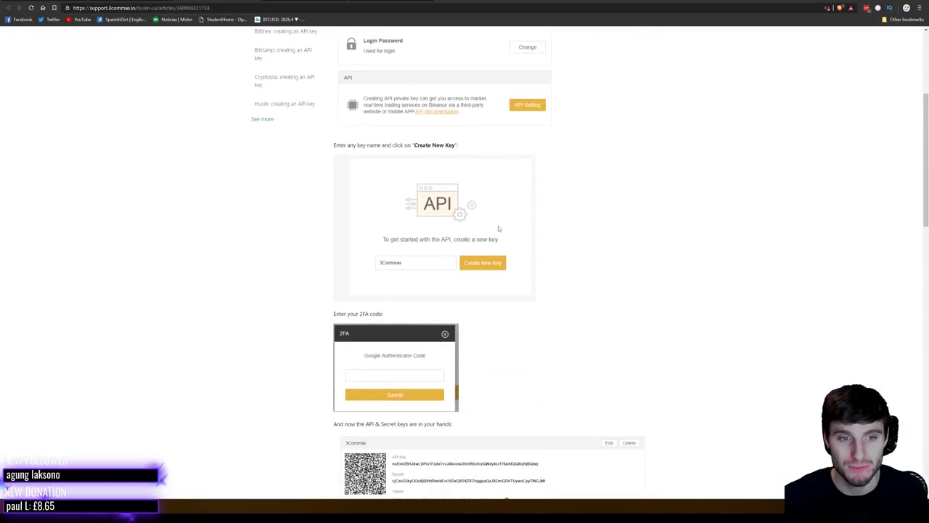
scroll(509, 213, up, 3)
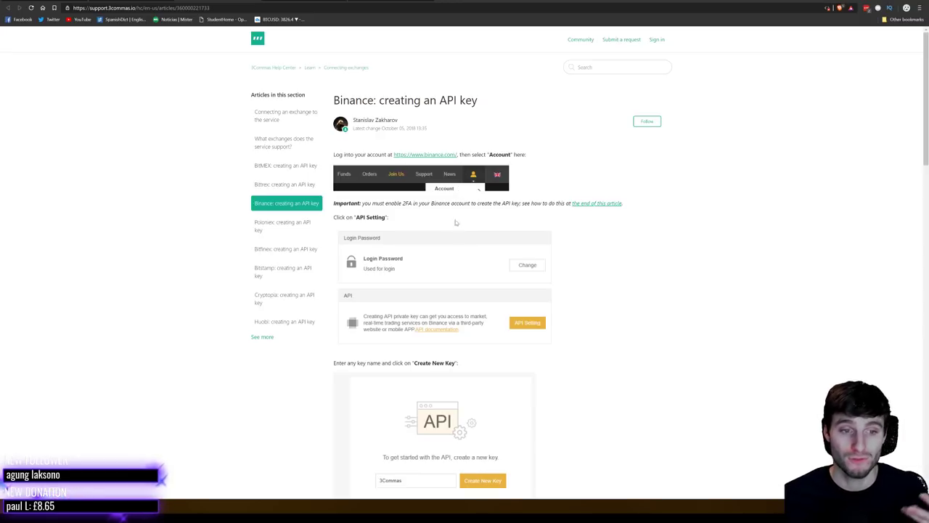
scroll(478, 188, down, 6)
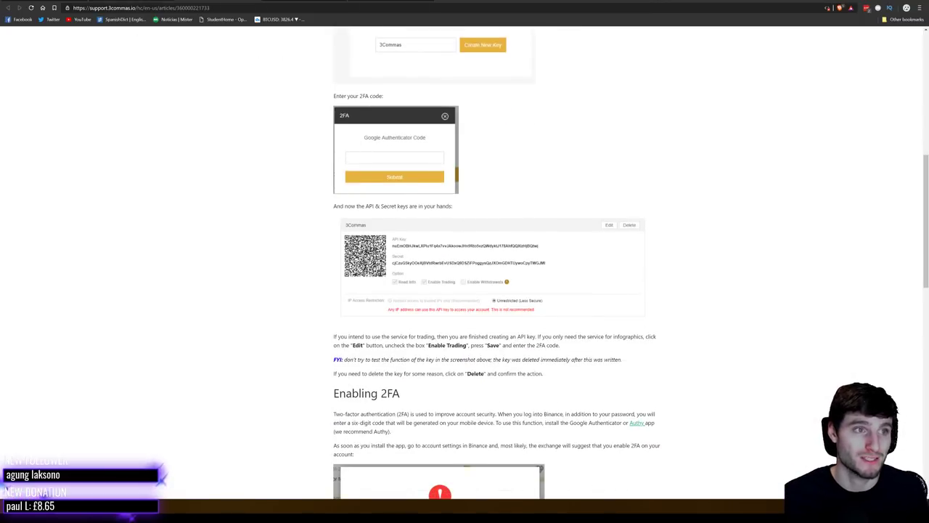
key(ctrl+Tab)
key(ctrl+shift+Tab)
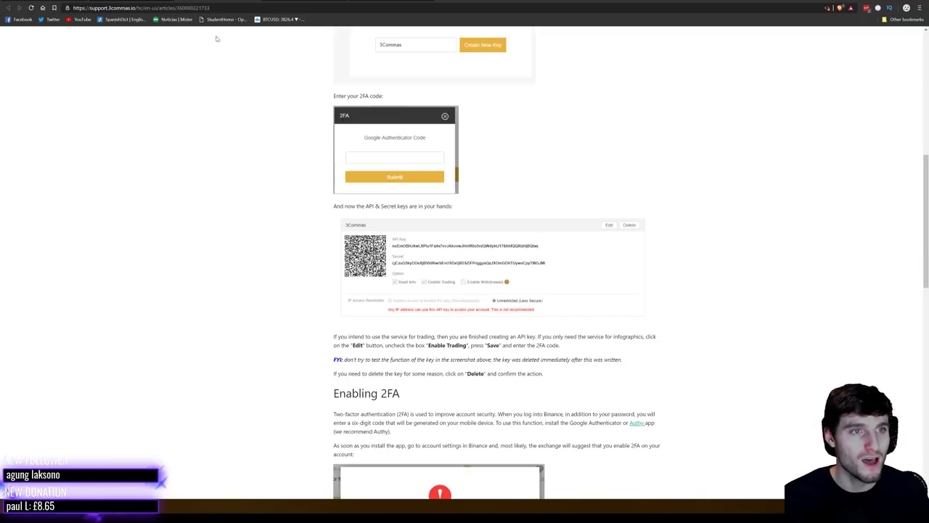
scroll(548, 425, up, 3)
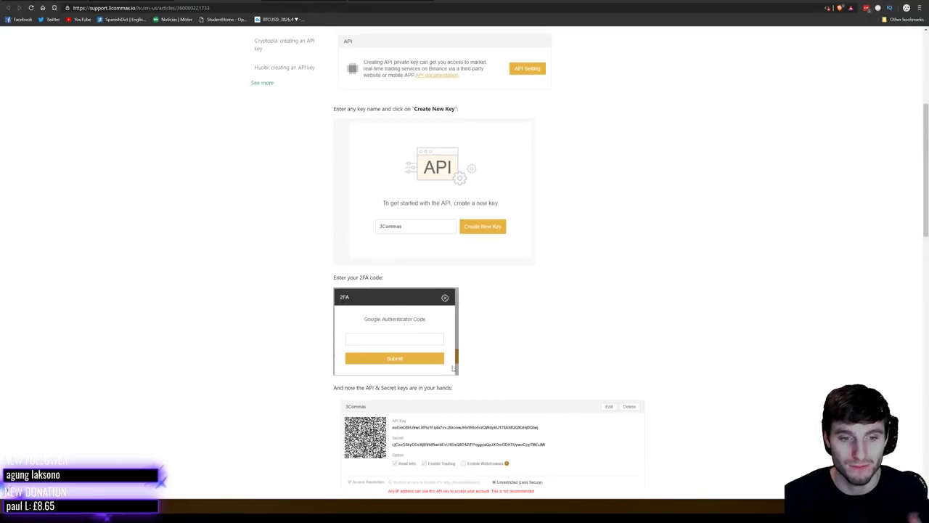
scroll(475, 428, down, 1)
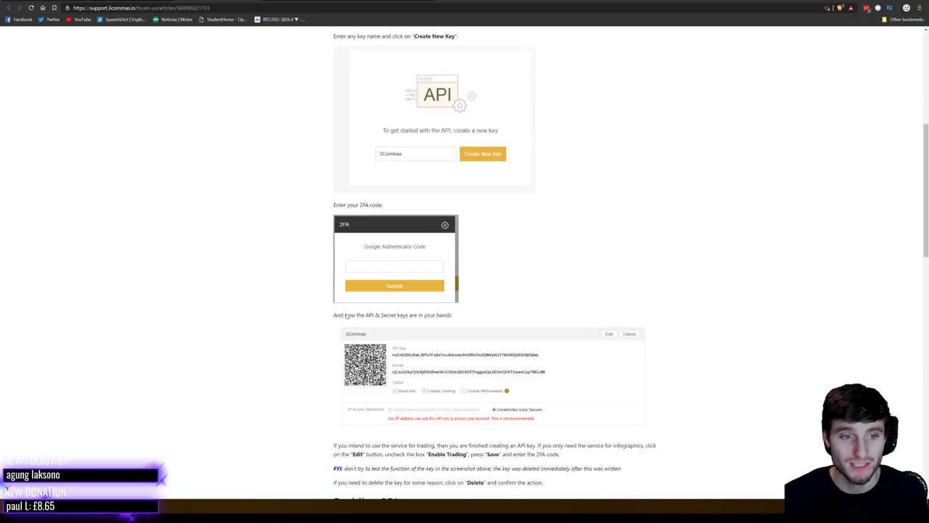
Step: Return to the 3commas dashboard and examine the portfolio summary, token table, live trades feed, bots and connected exchanges
key(ctrl+Tab)
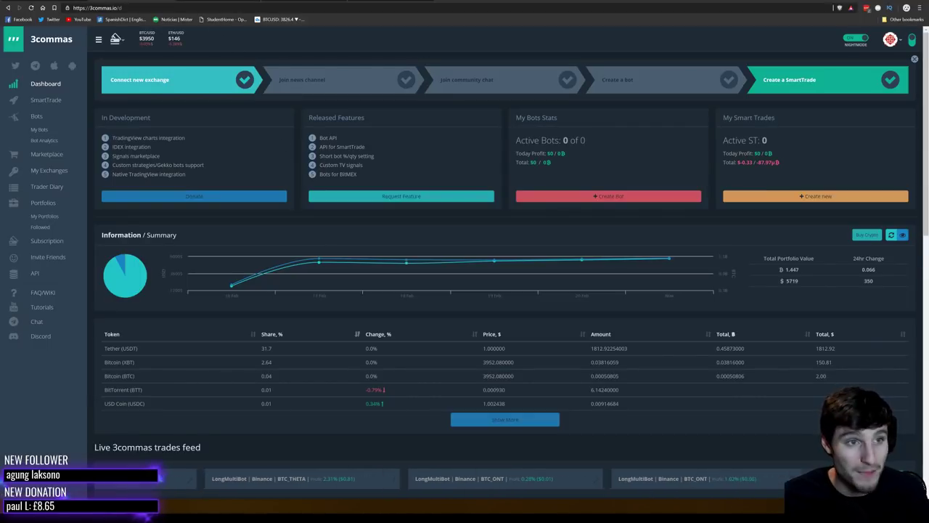
click(255, 2)
click(255, 1)
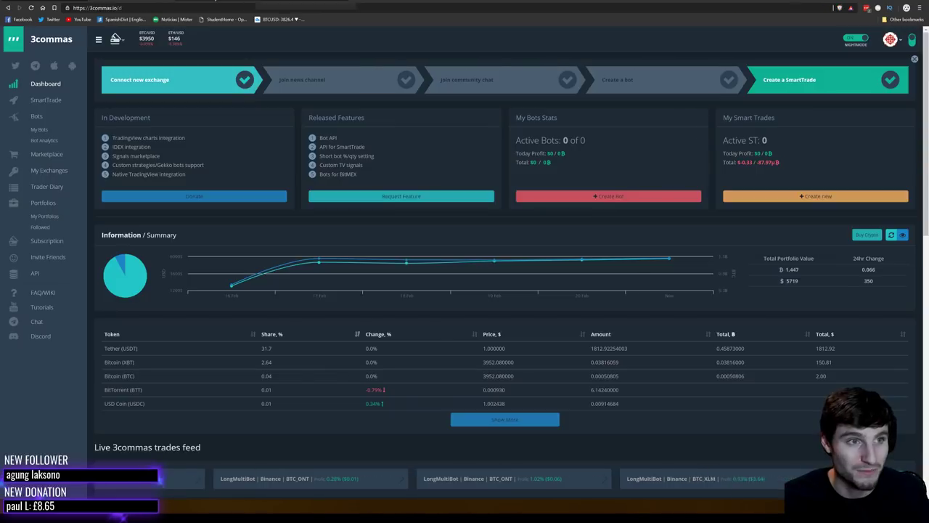
click(255, 1)
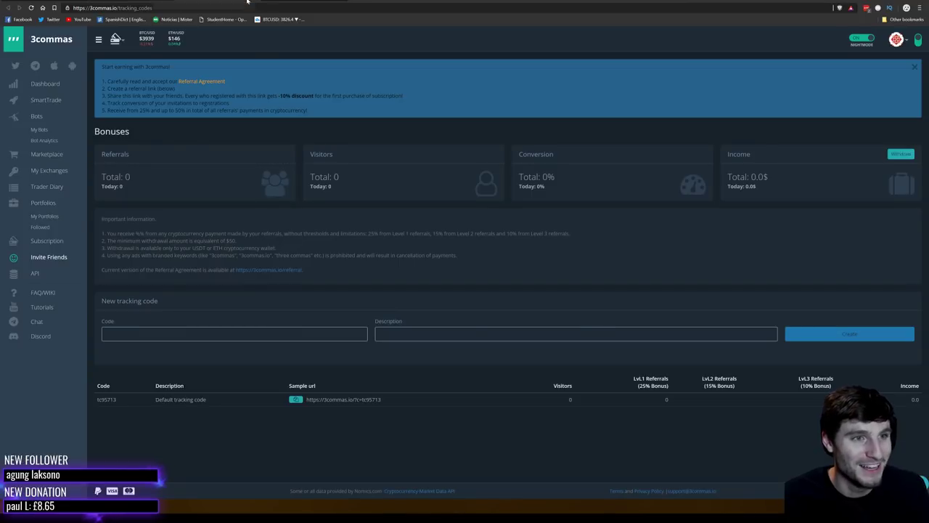
click(203, 2)
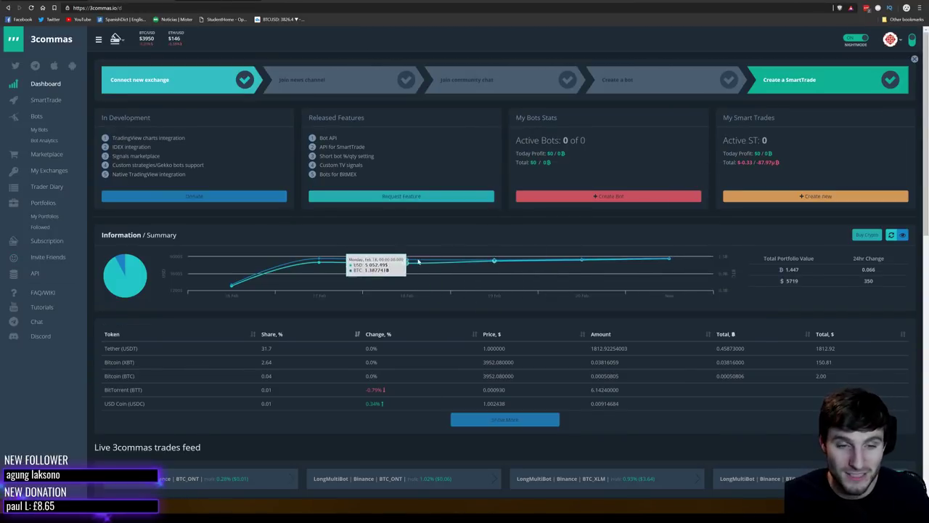
scroll(444, 266, down, 2)
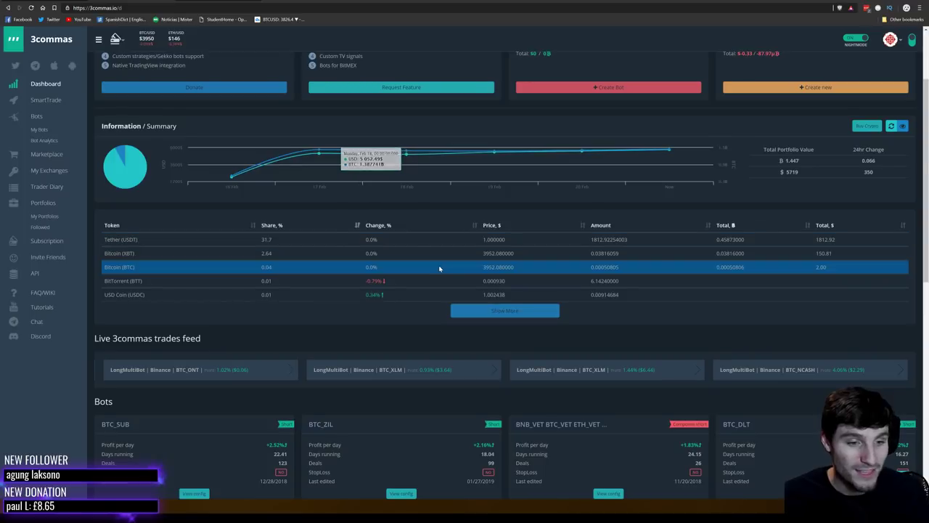
scroll(574, 301, down, 3)
scroll(405, 328, up, 4)
scroll(404, 328, up, 1)
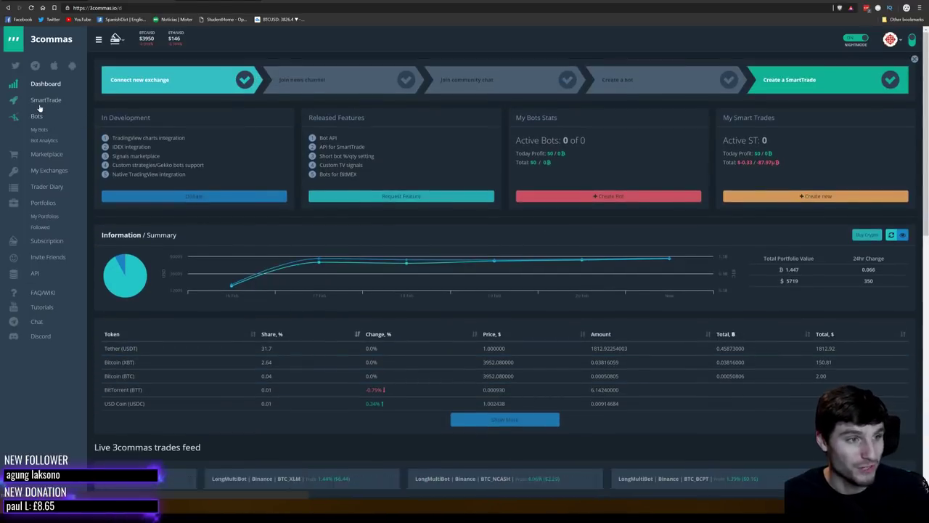
key(F5)
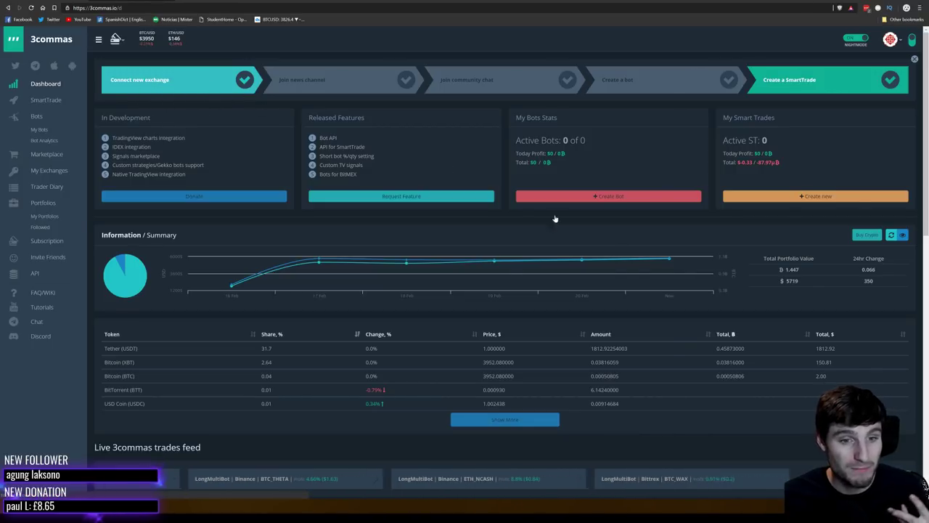
scroll(288, 191, down, 8)
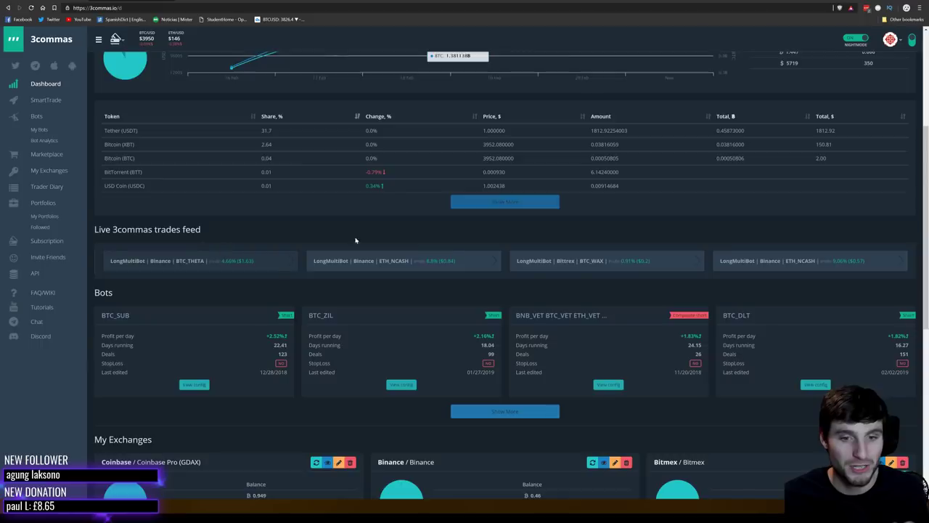
scroll(624, 283, up, 4)
scroll(633, 287, up, 5)
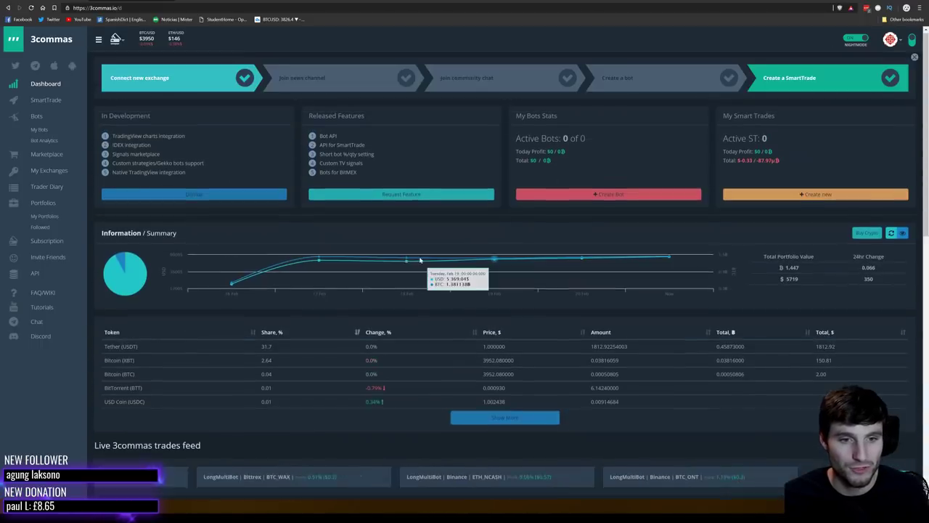
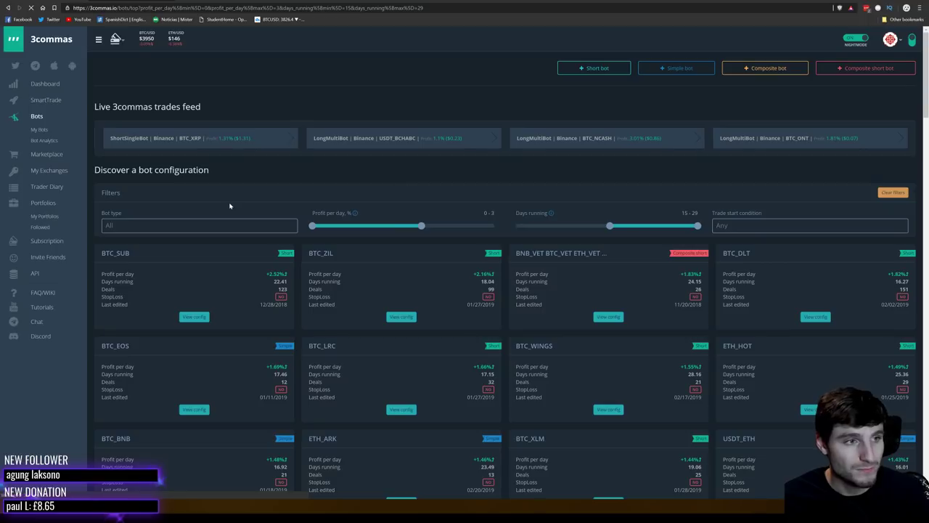
Step: Open SmartTrade and set up a Smart Trade on the Binance exchange with the USDT - BTT trading pair
click(43, 102)
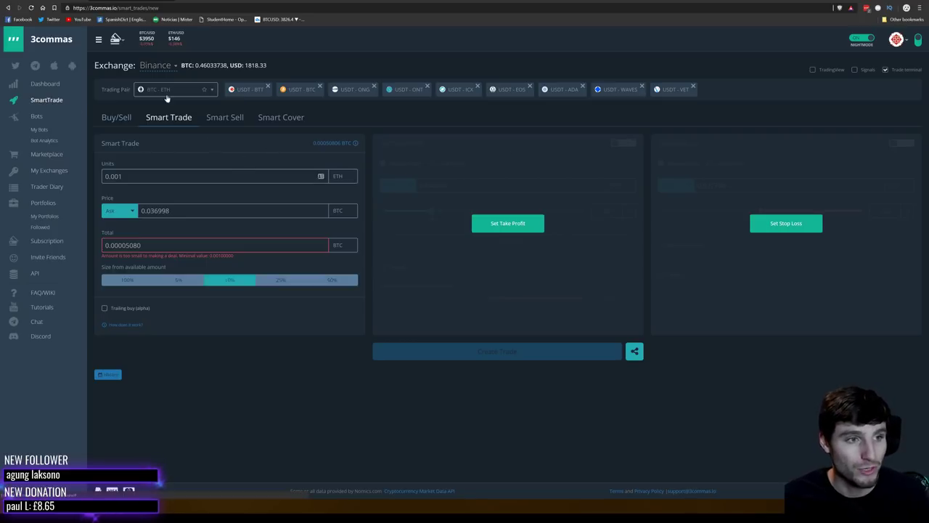
click(168, 67)
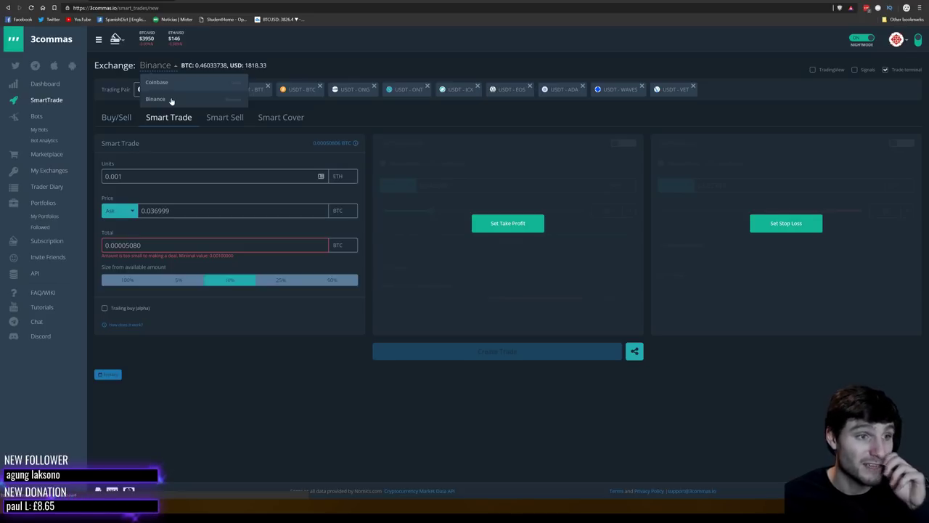
click(170, 99)
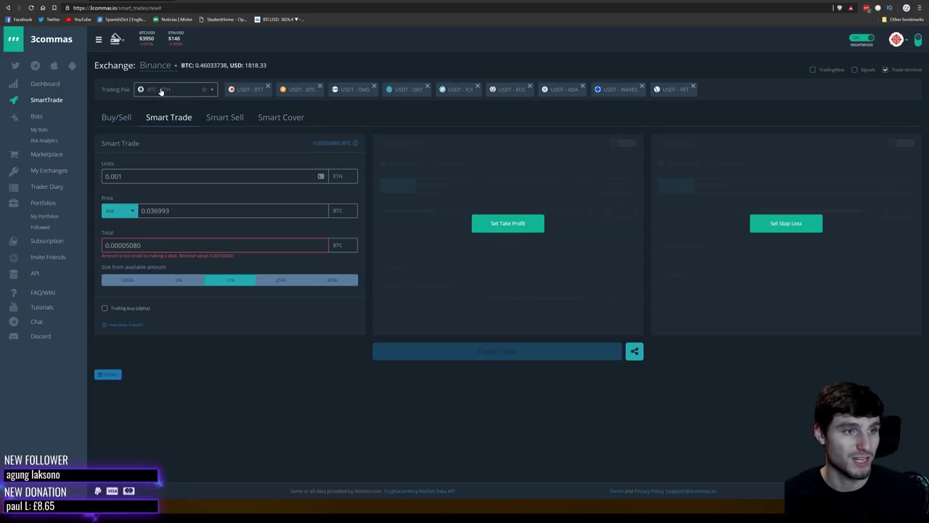
click(153, 93)
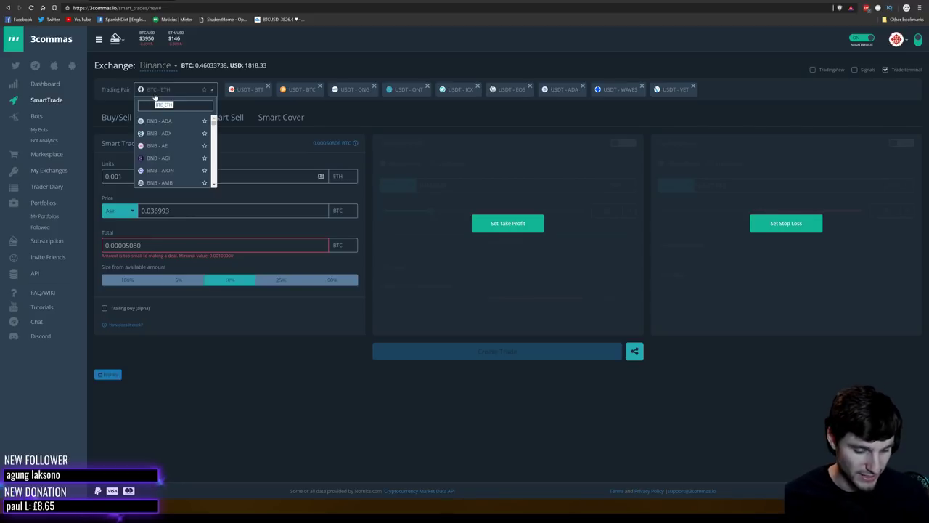
text(bt)
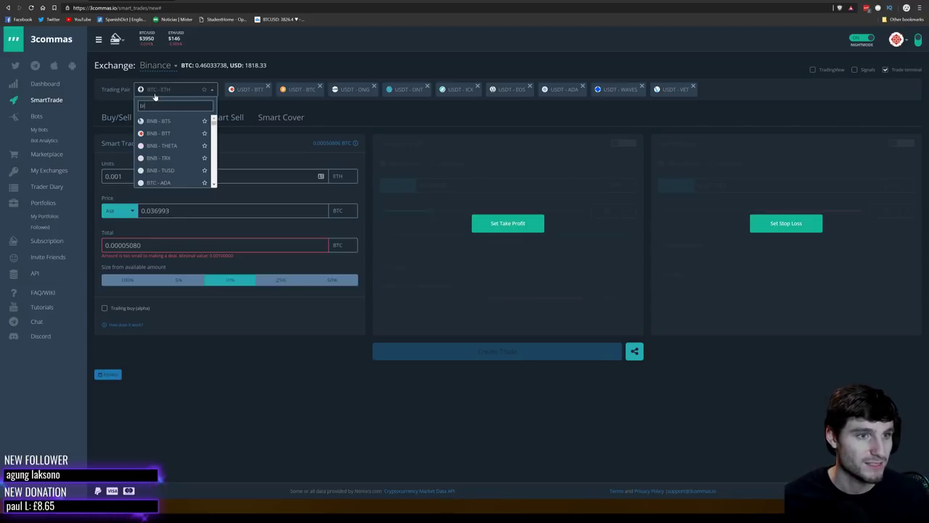
text(t)
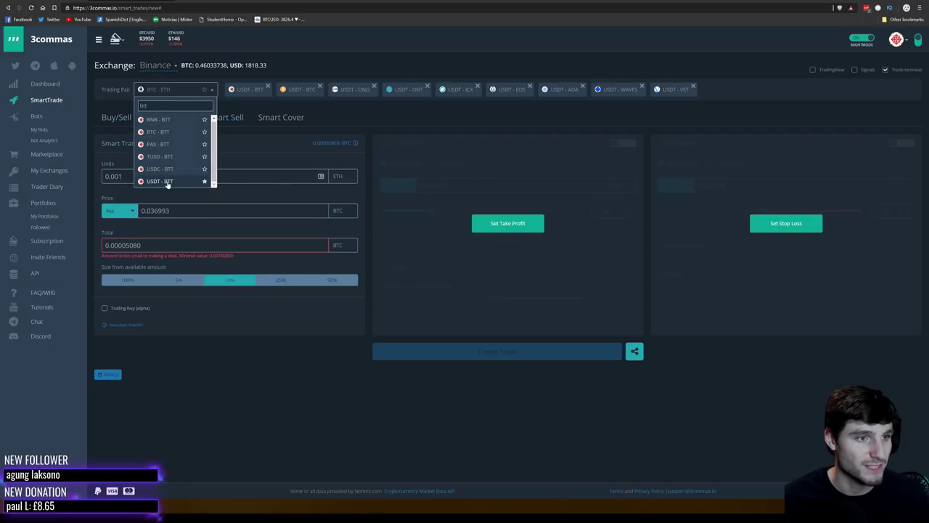
click(161, 182)
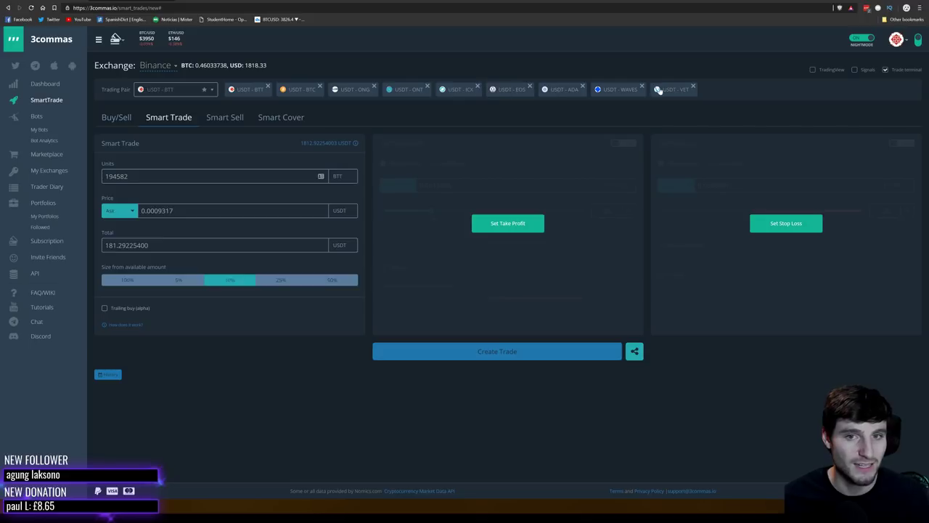
Step: Remove USDT - ONG and USDT - ONT from the favourite trading pairs
click(375, 88)
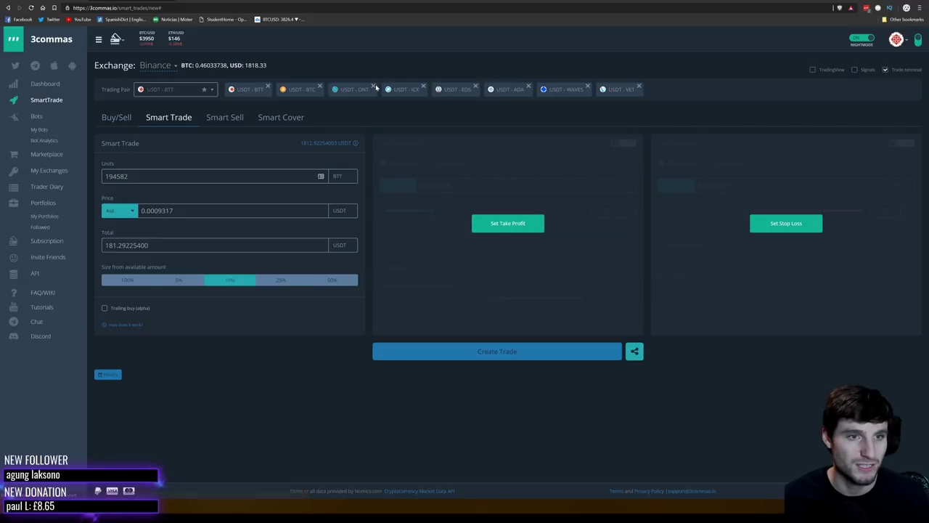
click(374, 87)
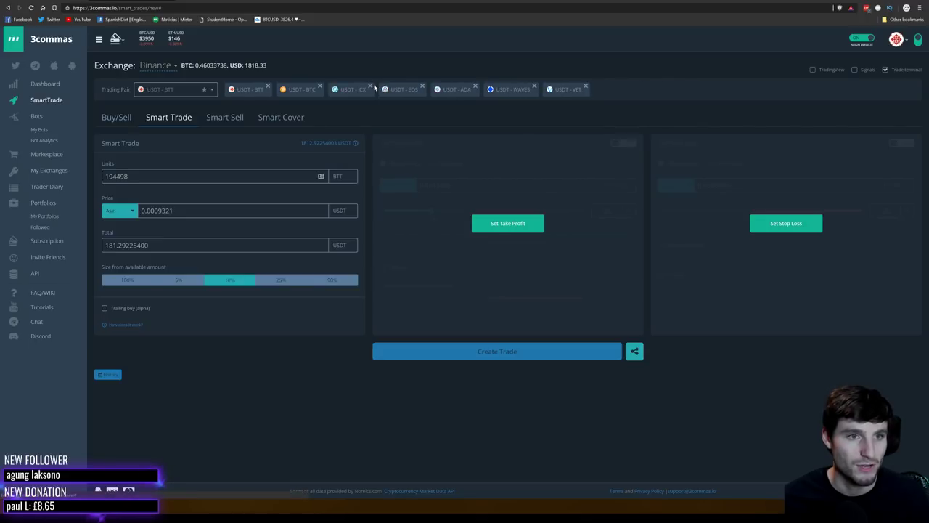
Step: Show the TradingView chart for USDT - BTT on the SmartTrade page and examine its price action, trying the full-screen view
click(204, 90)
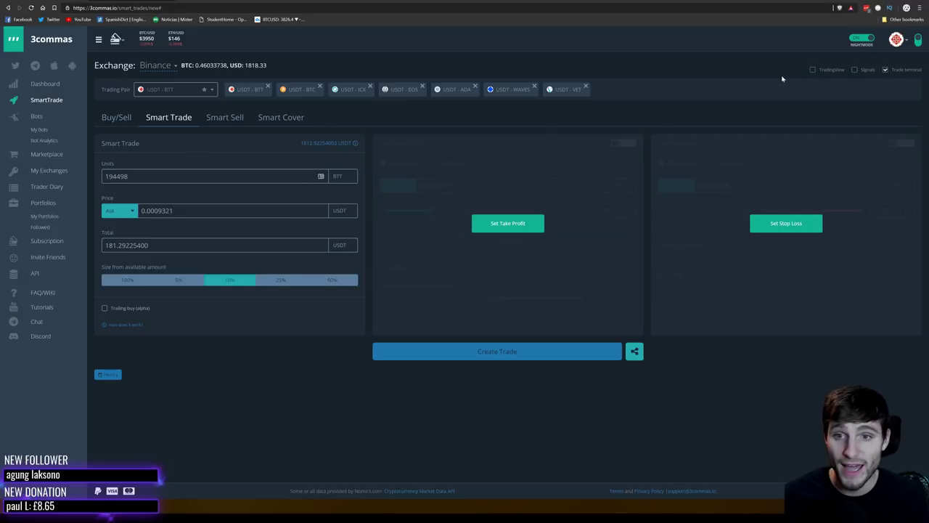
click(813, 71)
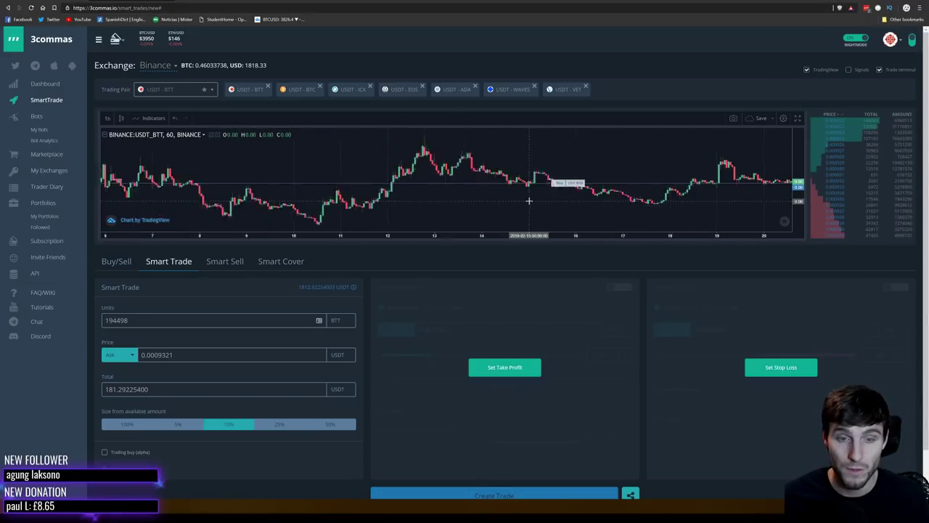
drag(701, 196, 544, 195)
drag(678, 158, 624, 153)
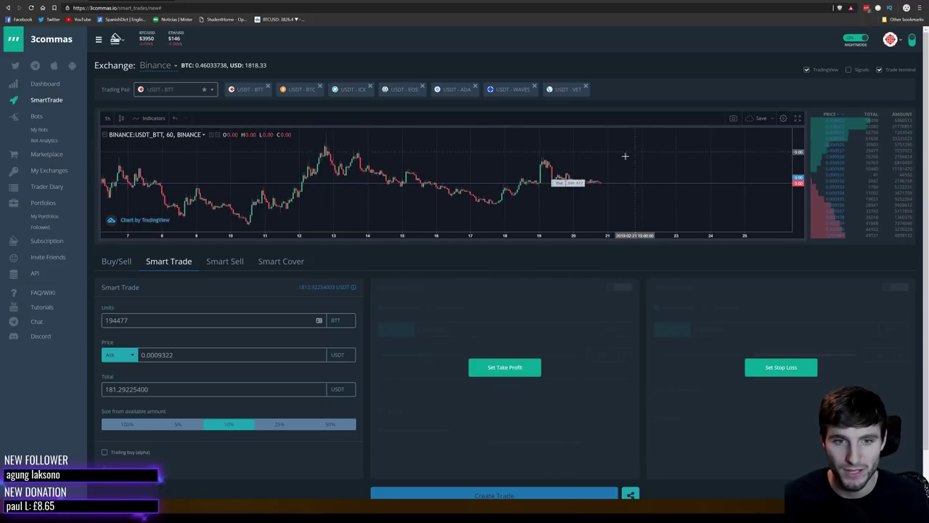
click(798, 118)
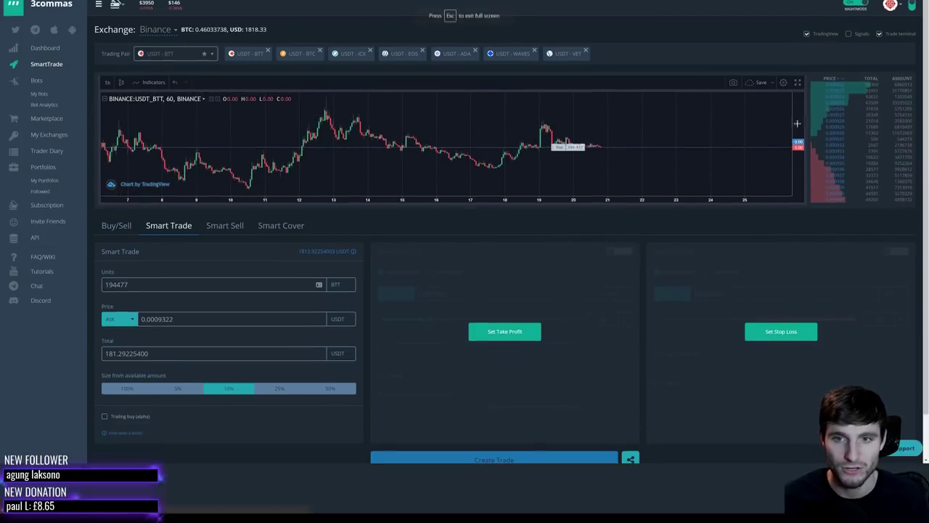
key(Escape)
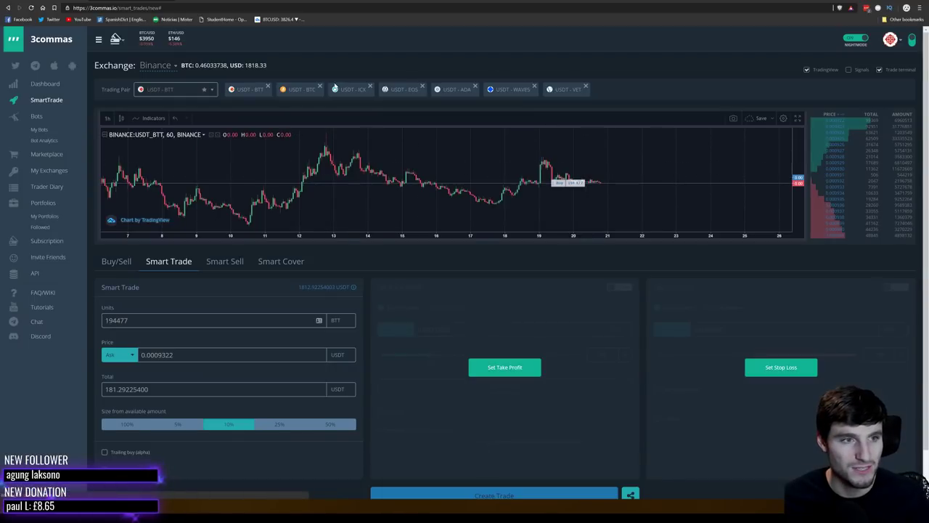
Step: Look at the XBTUSD chart on TradingView, then hide the embedded TradingView chart on the SmartTrade page
click(164, 3)
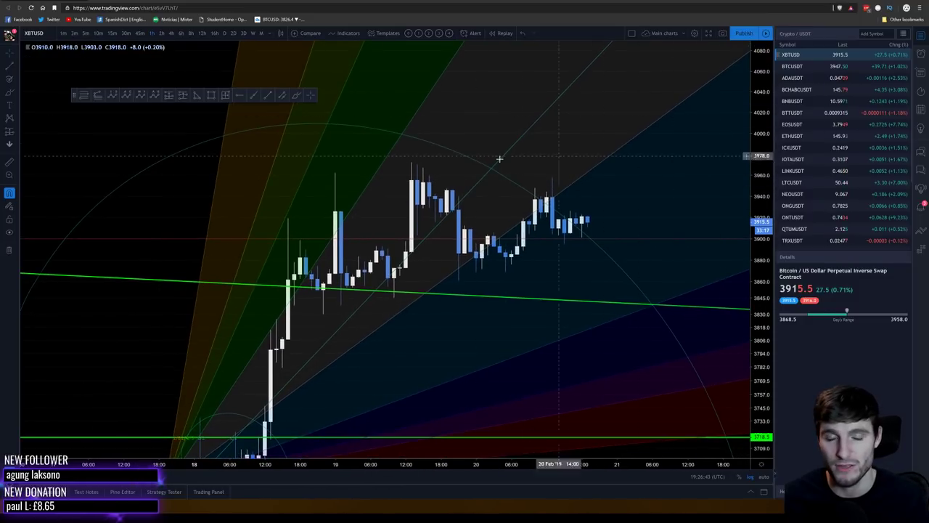
key(ctrl+shift+Tab)
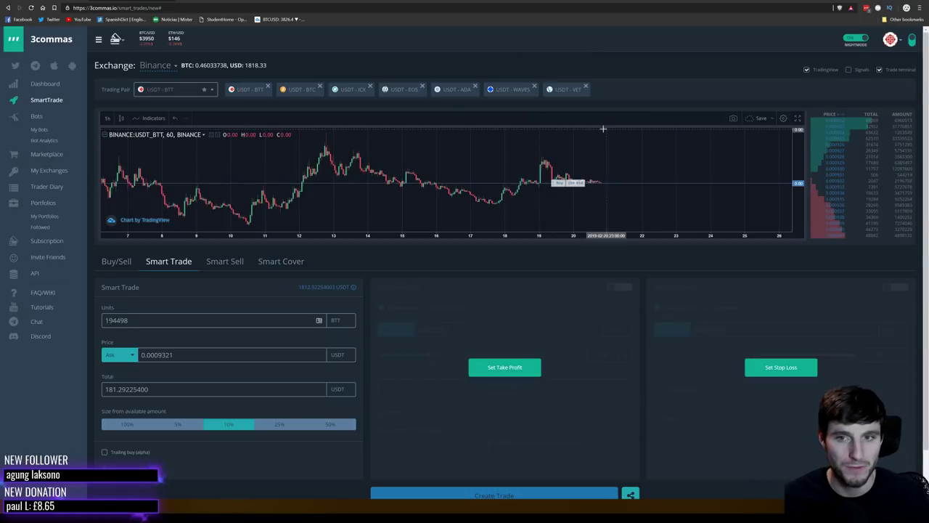
click(806, 71)
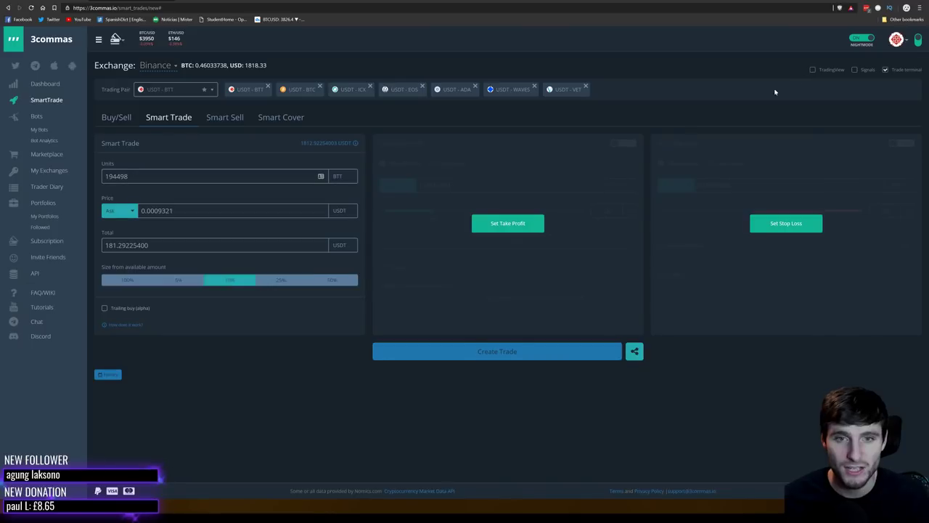
Step: Switch to TradingView and open the BTTUSDT chart, bringing the projected end of wave (e) into view
click(189, 2)
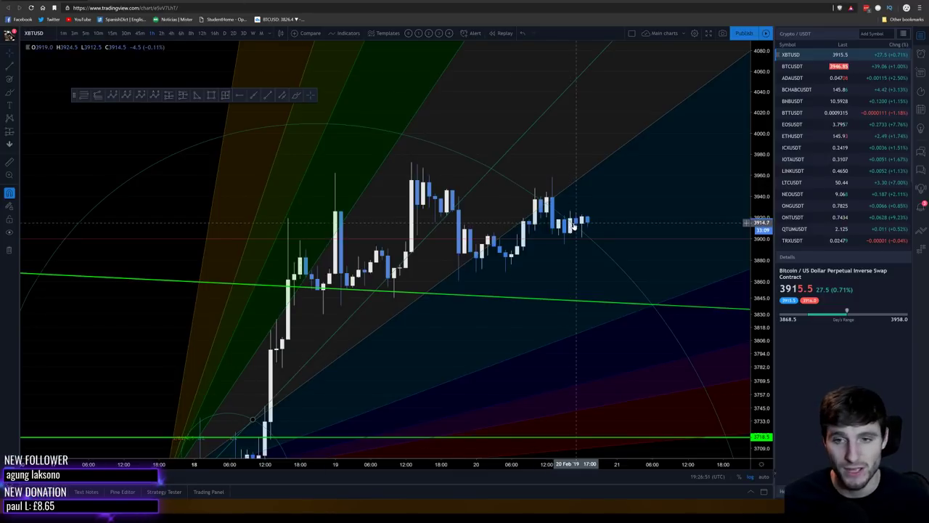
key(ctrl+Tab)
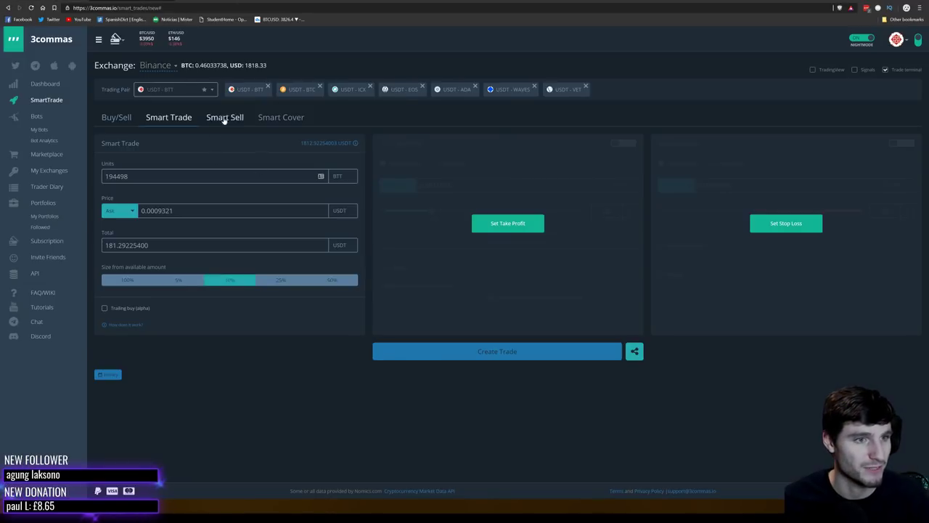
key(ctrl+shift+Tab)
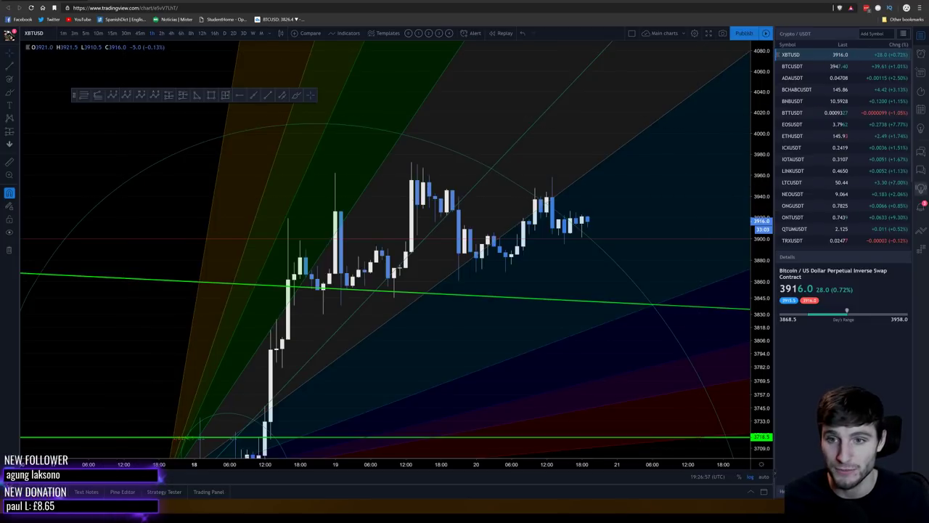
click(796, 114)
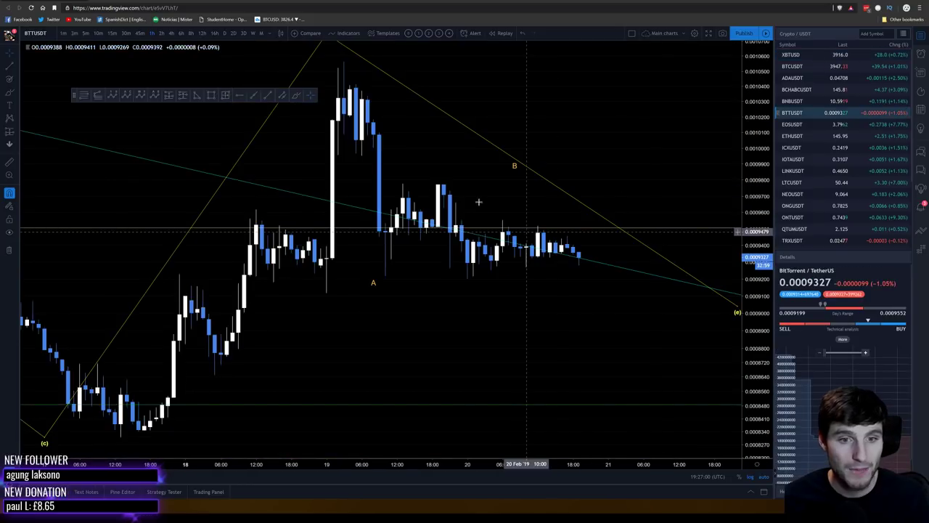
scroll(651, 243, left, 3)
scroll(674, 228, right, 5)
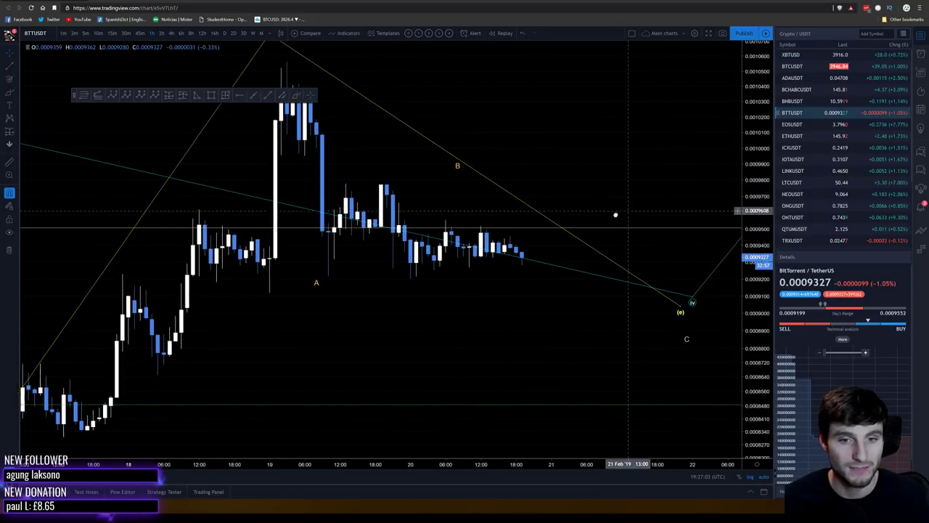
scroll(615, 214, right, 1)
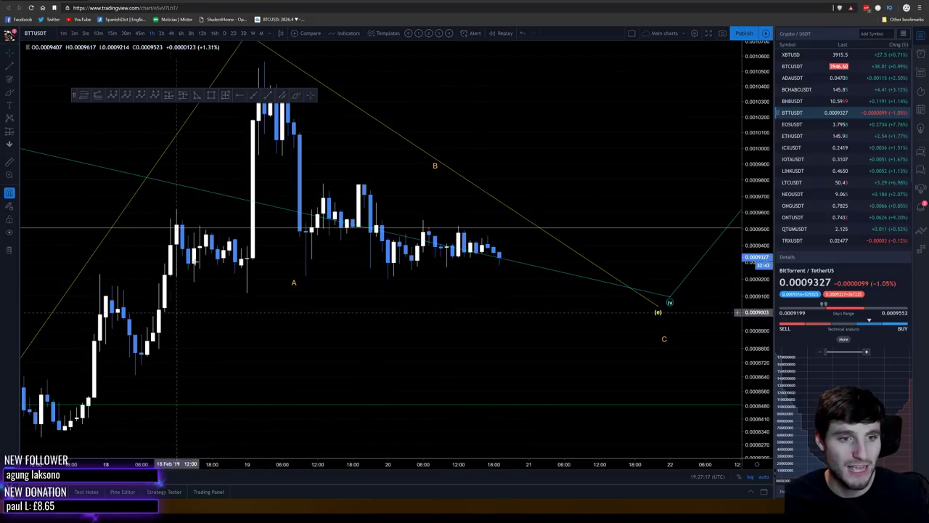
Step: Place a long position on the BTTUSDT chart with entry at about 0.0009001, stop at about 0.0008797 and target at about 0.0009992
click(168, 95)
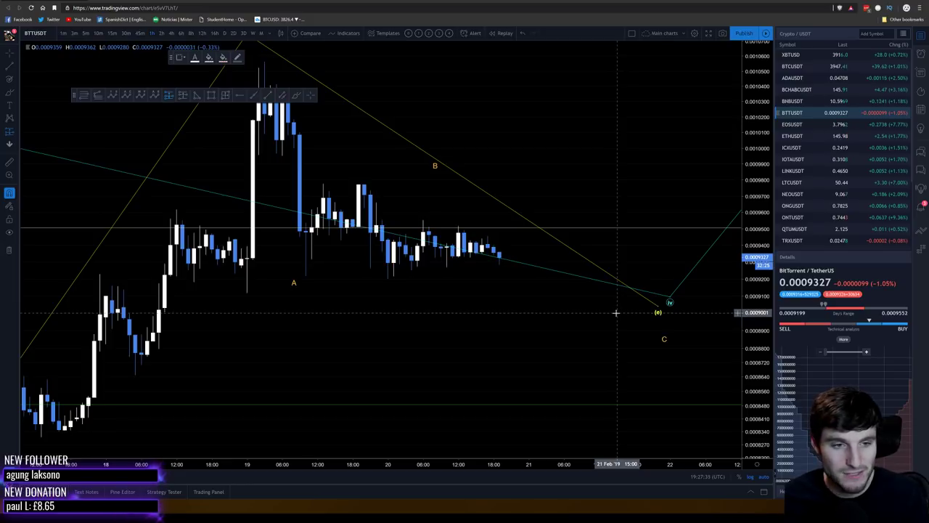
click(577, 313)
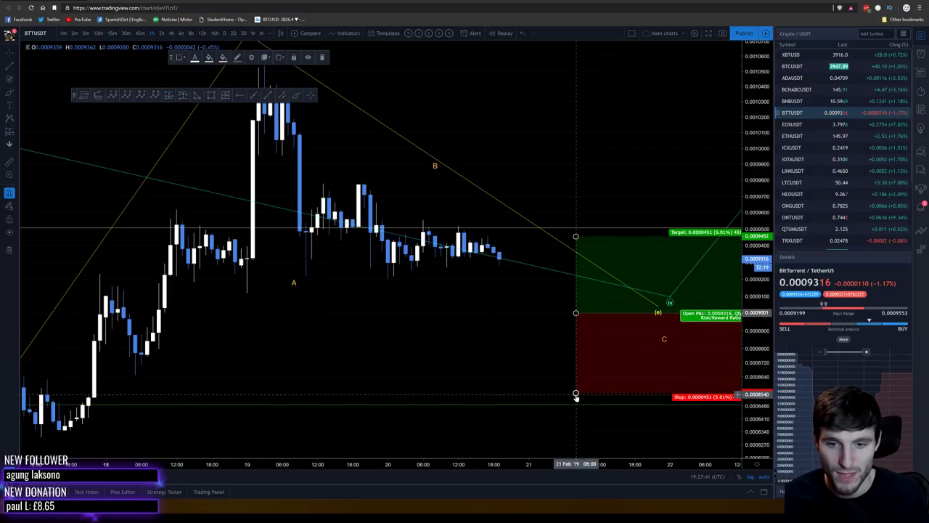
drag(576, 395, 587, 346)
click(510, 345)
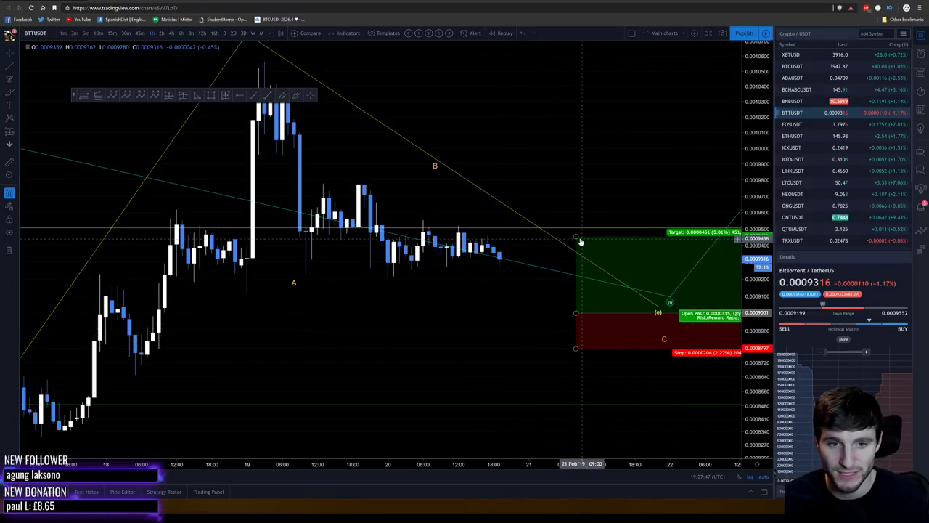
drag(577, 238, 576, 188)
drag(573, 121, 589, 149)
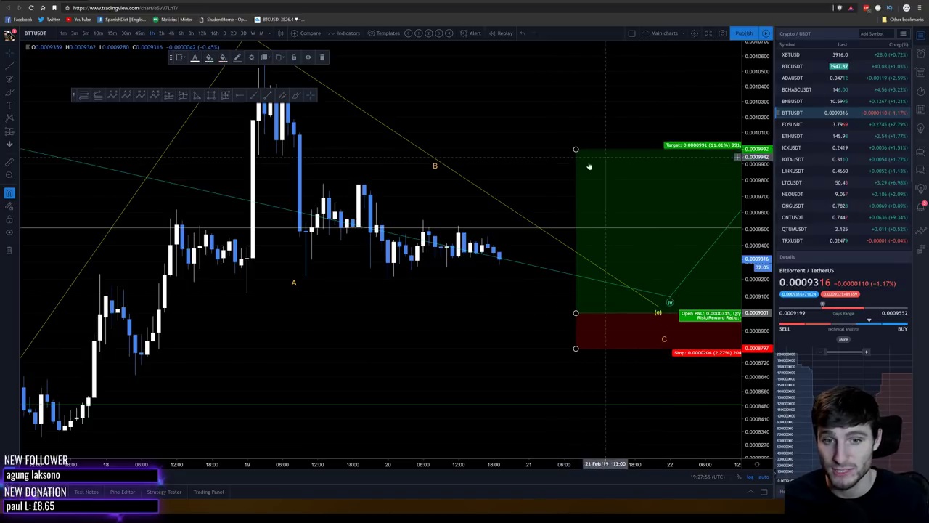
click(530, 121)
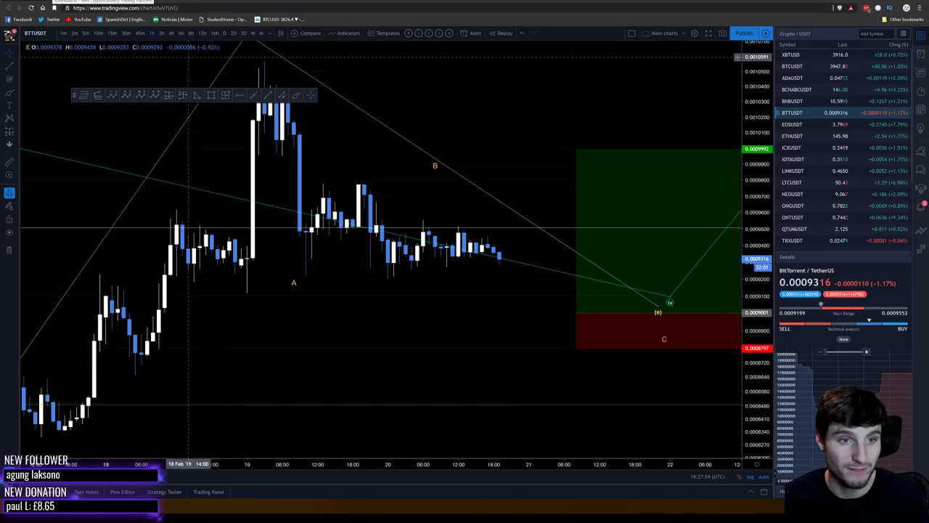
Step: Return to the 3commas Smart Trade form and set the units to 100000 BTT
click(101, 3)
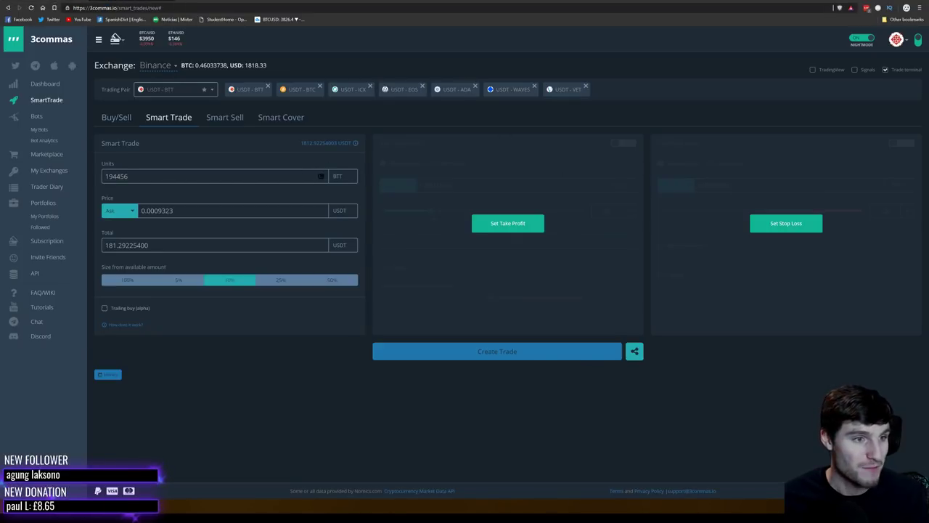
text(194498)
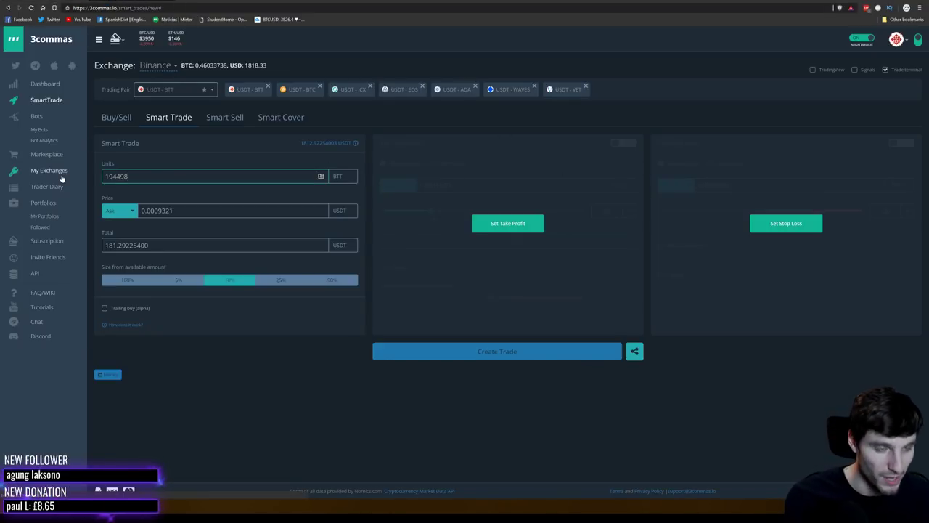
key(ctrl+a)
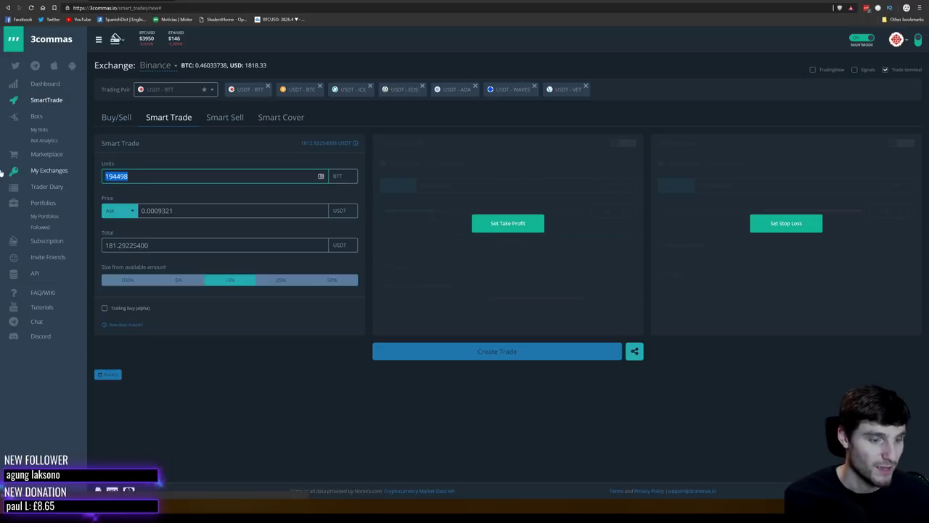
text(100000)
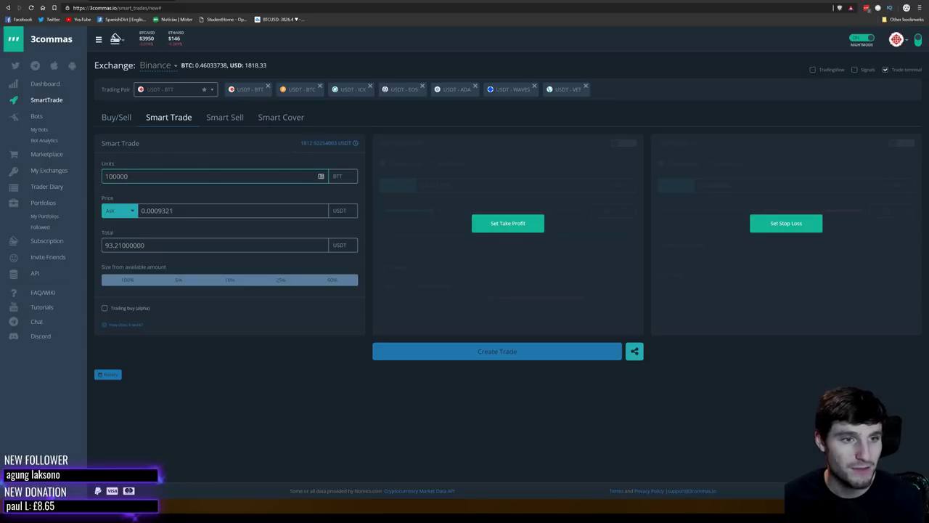
mouse_move(355, 144)
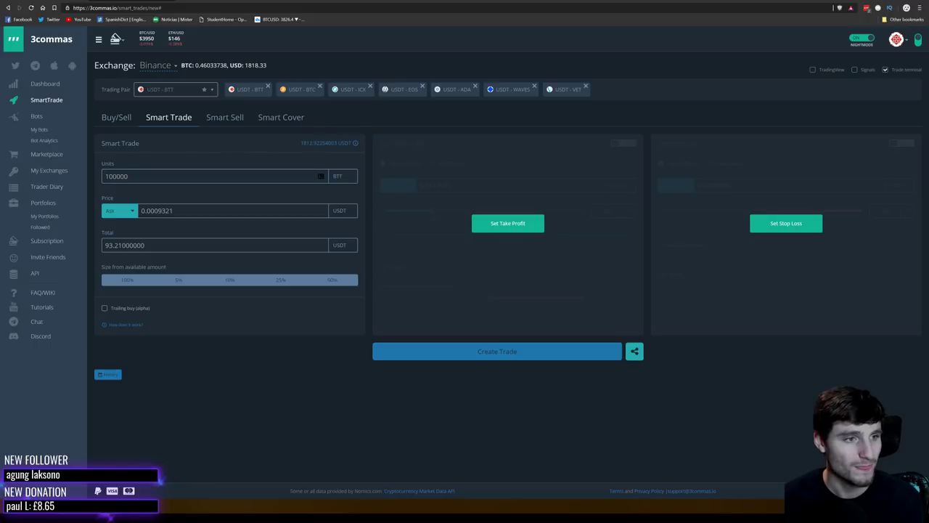
double_click(116, 176)
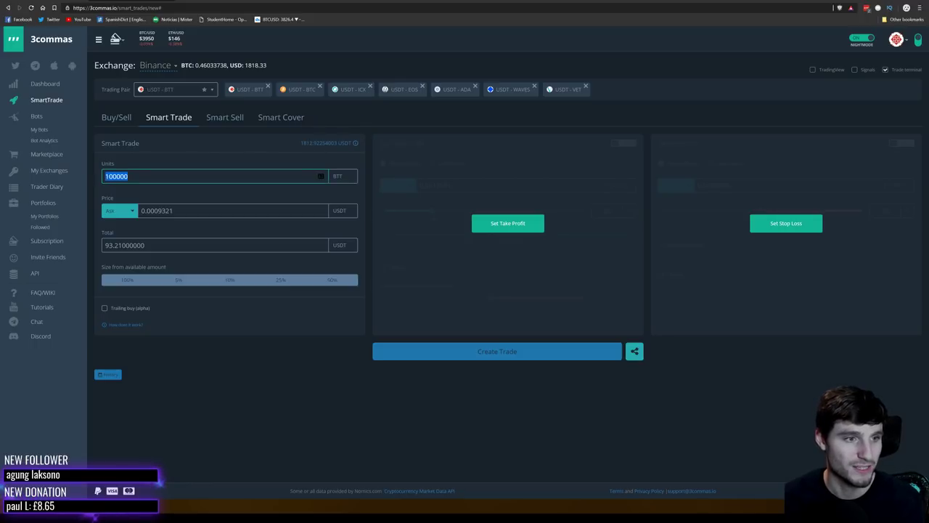
double_click(131, 246)
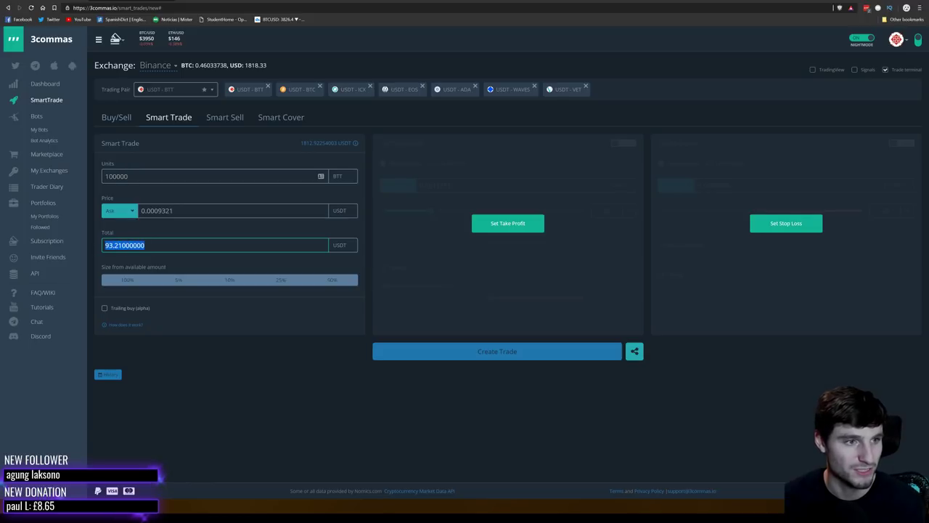
click(75, 182)
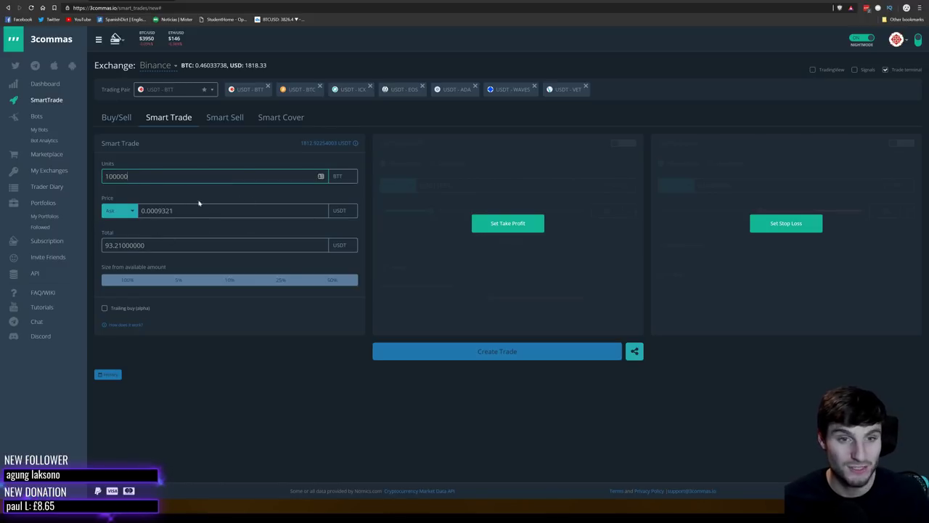
click(128, 176)
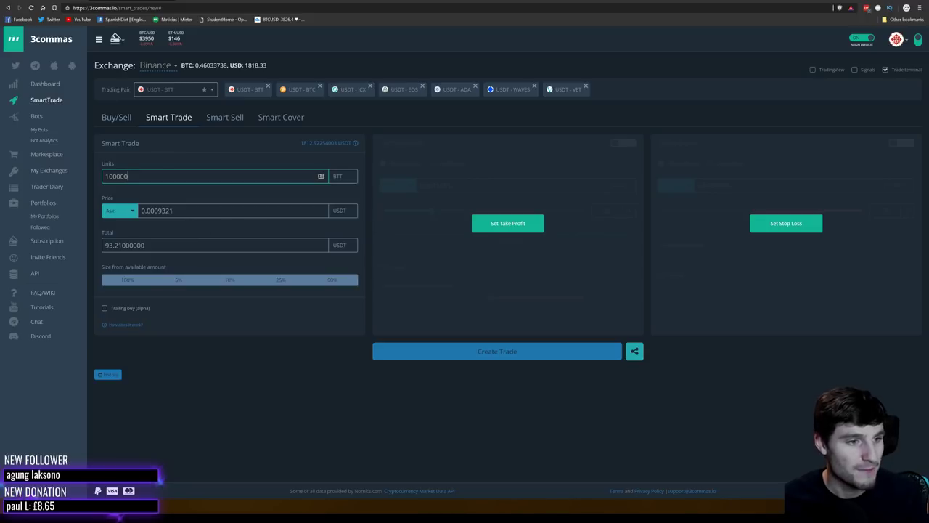
drag(130, 176, 88, 179)
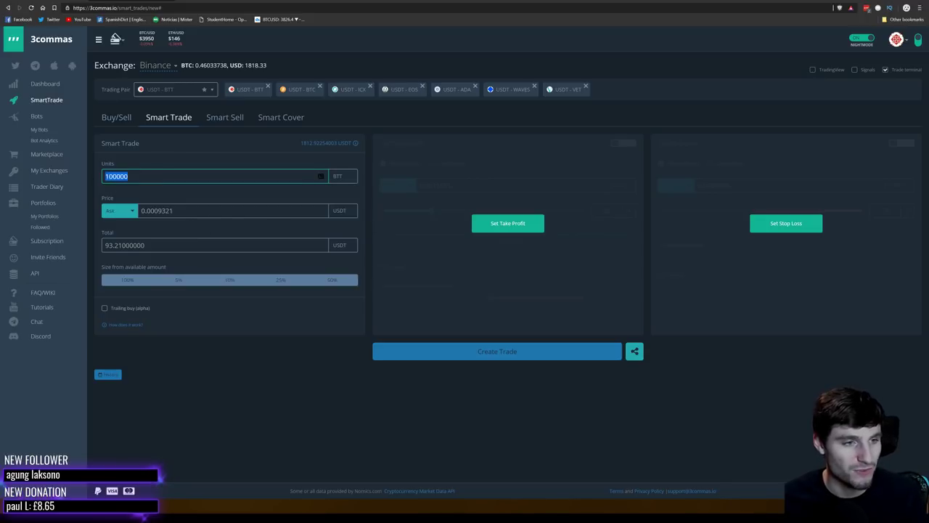
click(158, 204)
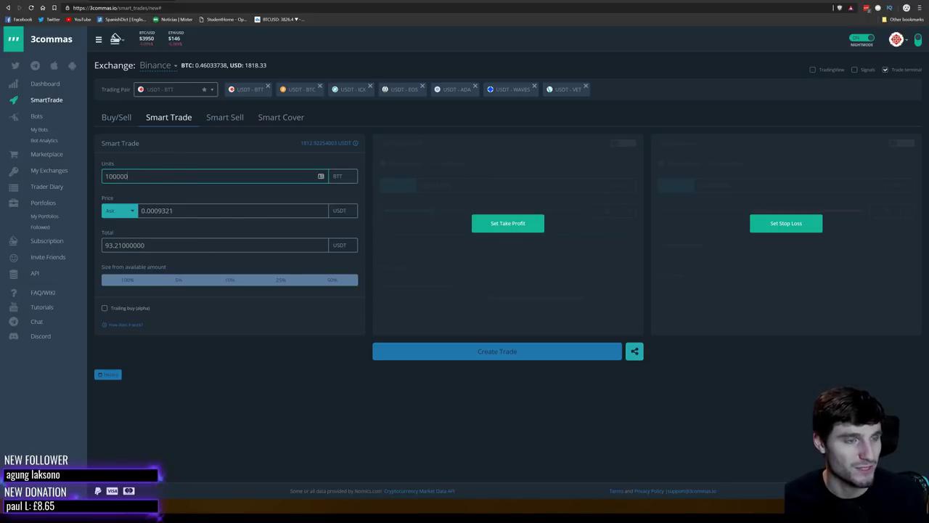
Step: Enable take profit and stop loss on the Smart Trade, and set its buy price to 0.00090 USDT based on the TradingView entry level
click(519, 228)
click(783, 225)
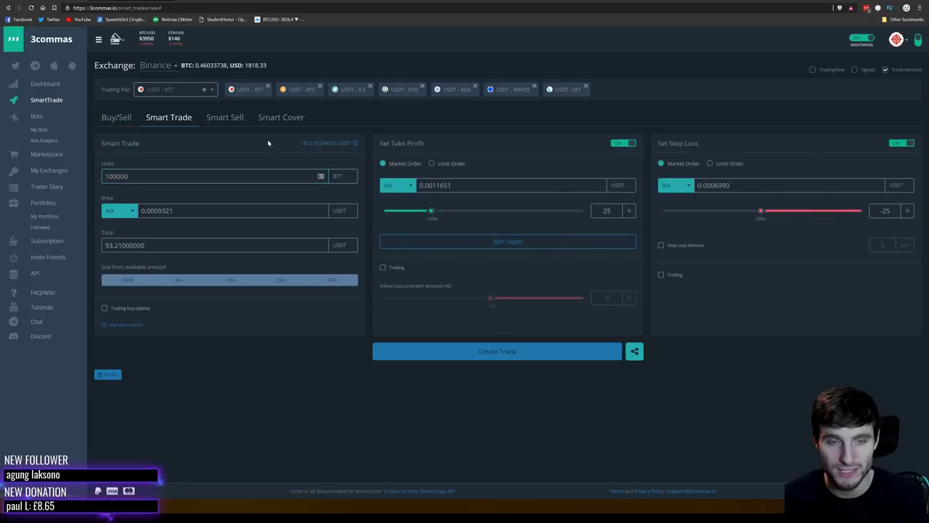
key(ctrl+Tab)
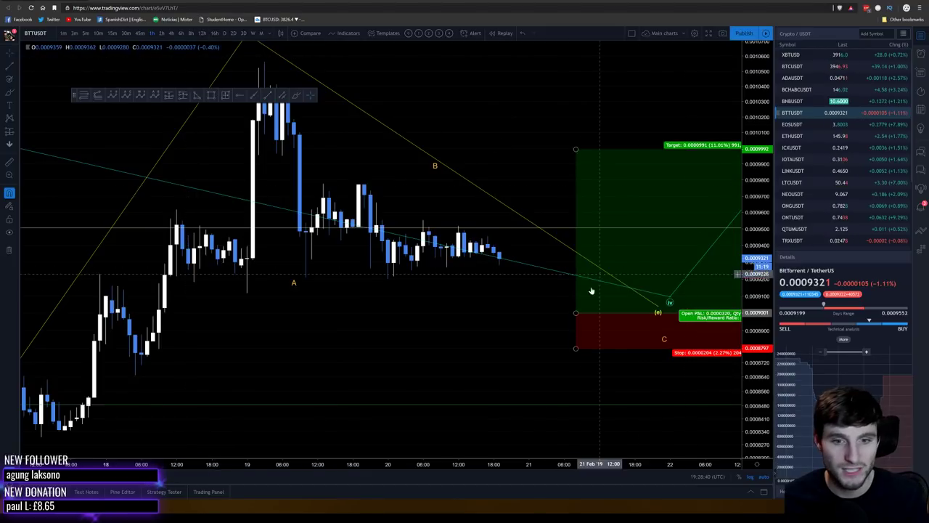
key(ctrl+shift+Tab)
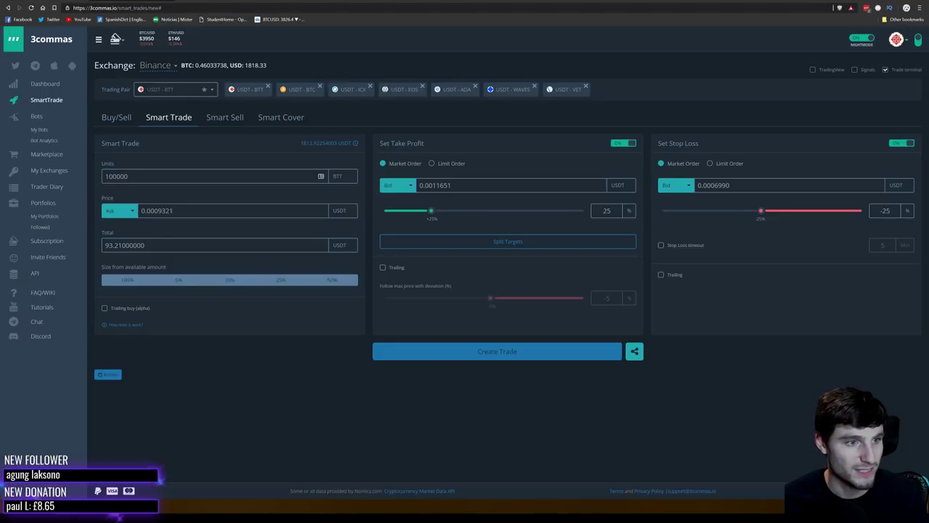
key(BackSpace)
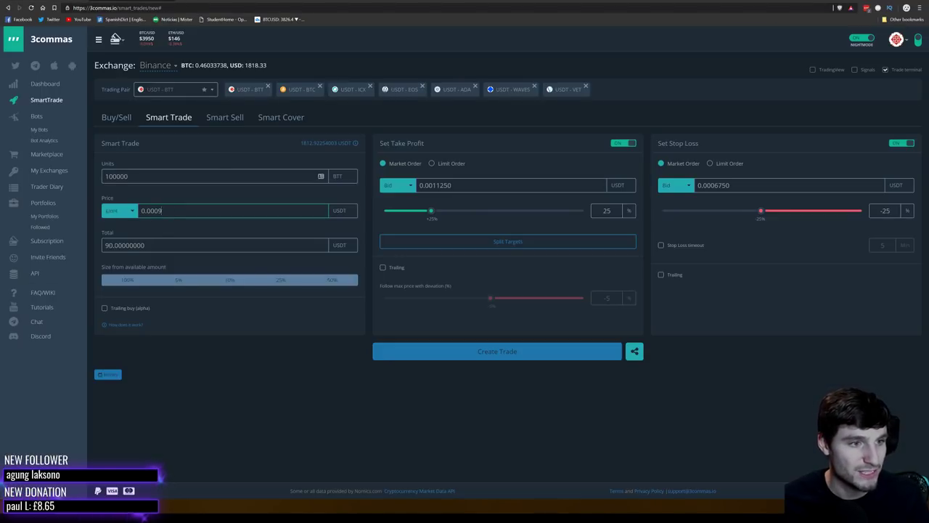
text(0)
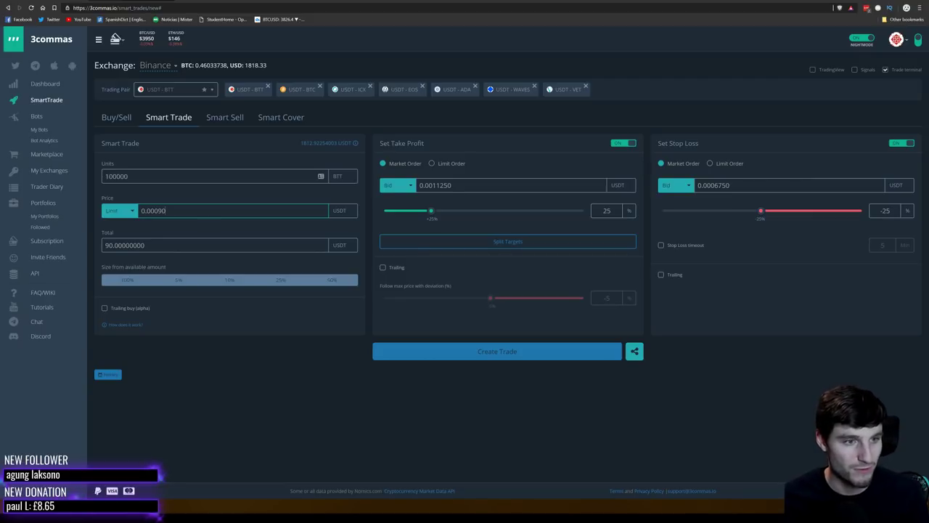
Step: Check the long position's target on the TradingView chart and set the Smart Trade's take profit price to 0.0010000 USDT
key(ctrl+Tab)
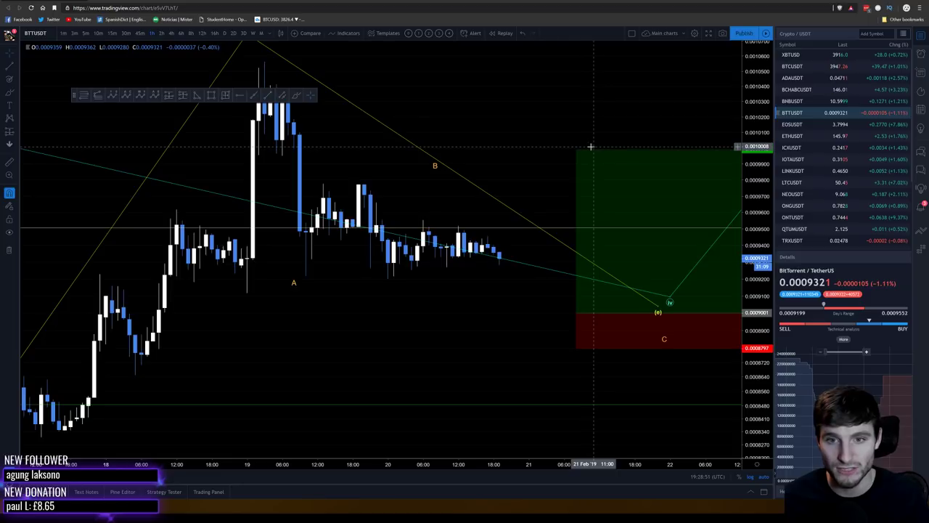
key(ctrl+Tab)
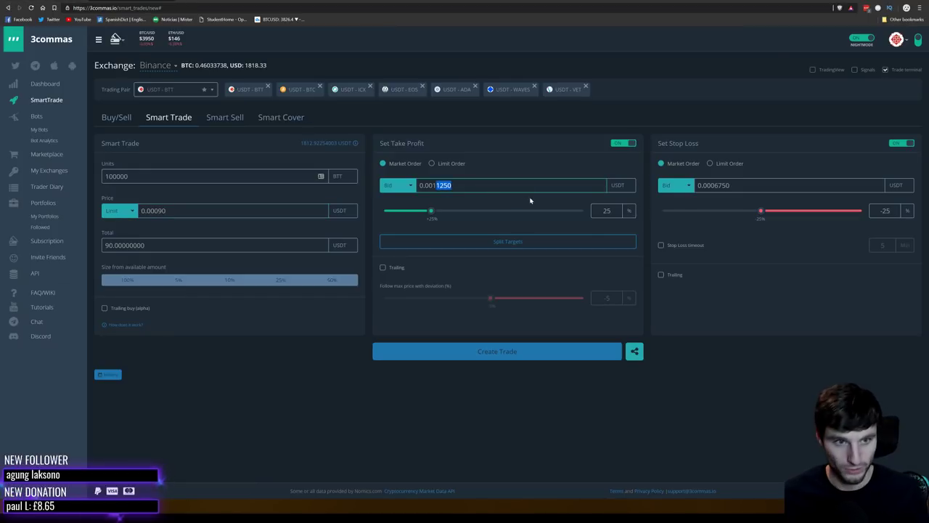
text(000)
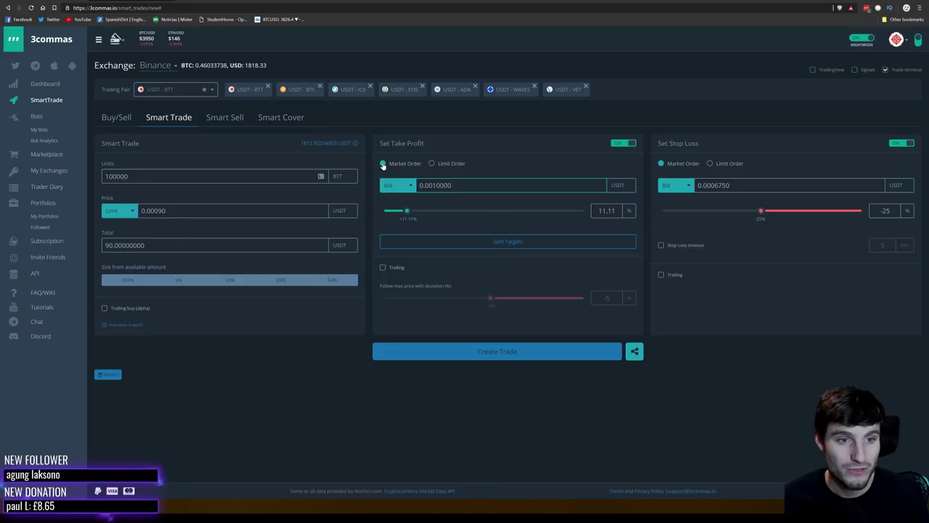
Step: Try the limit order and -1% trailing options on the take profit, and the trailing option on the stop loss
click(435, 164)
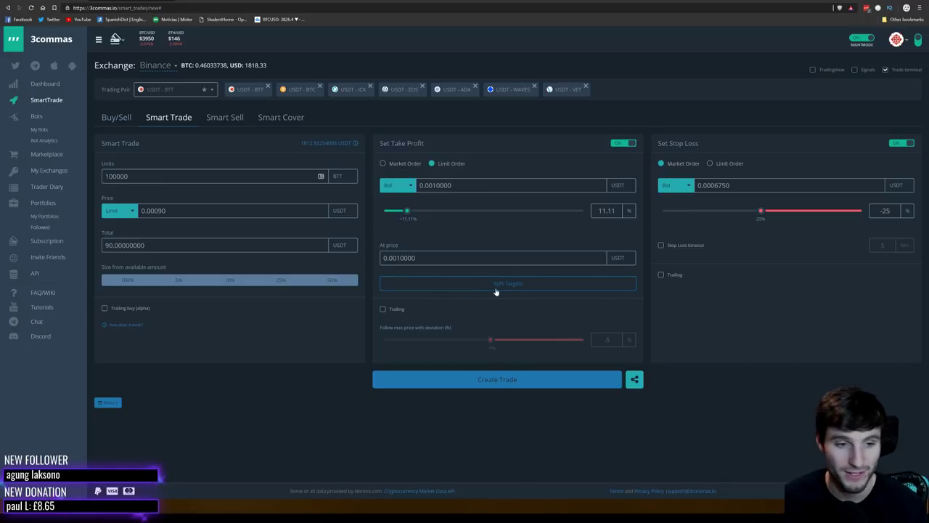
click(394, 163)
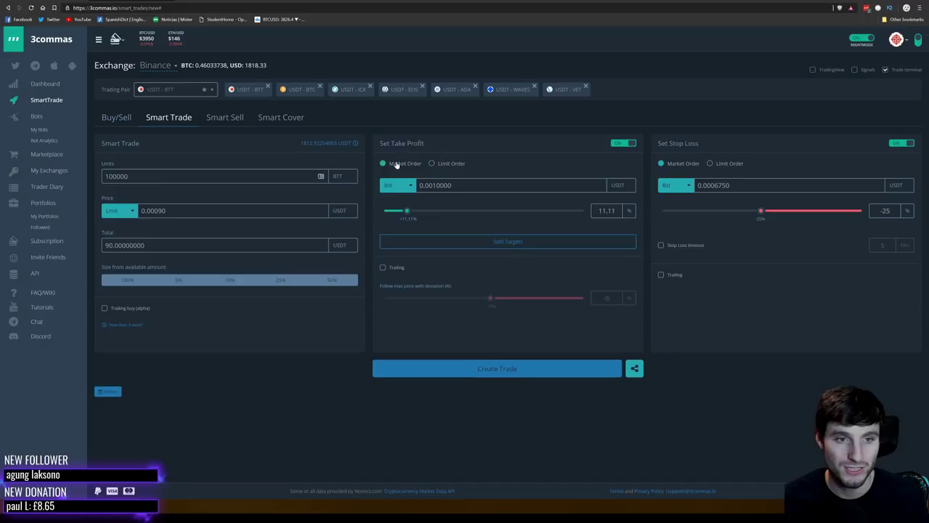
click(390, 268)
drag(500, 299, 583, 297)
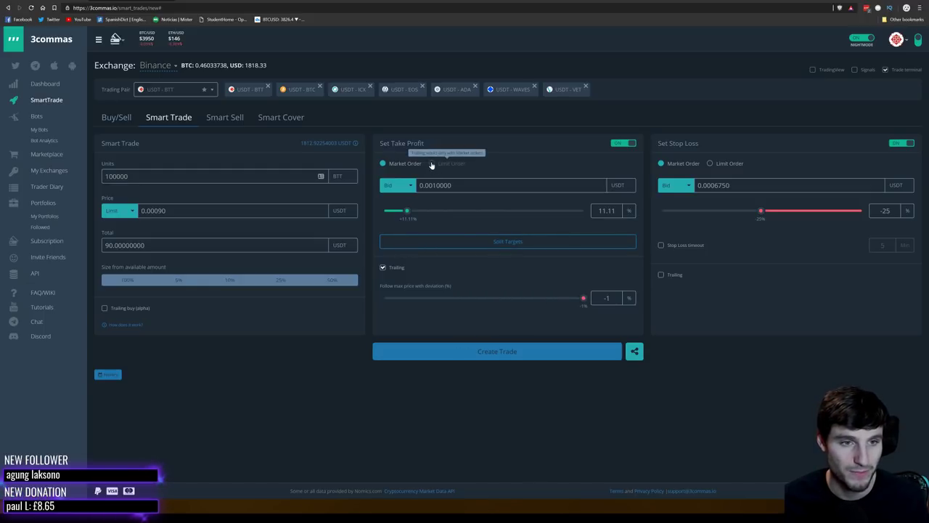
click(383, 267)
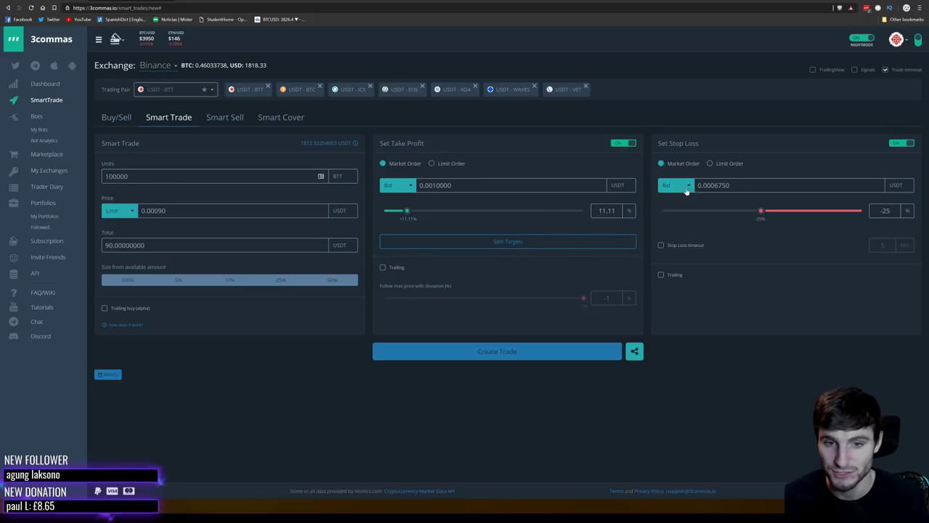
click(660, 275)
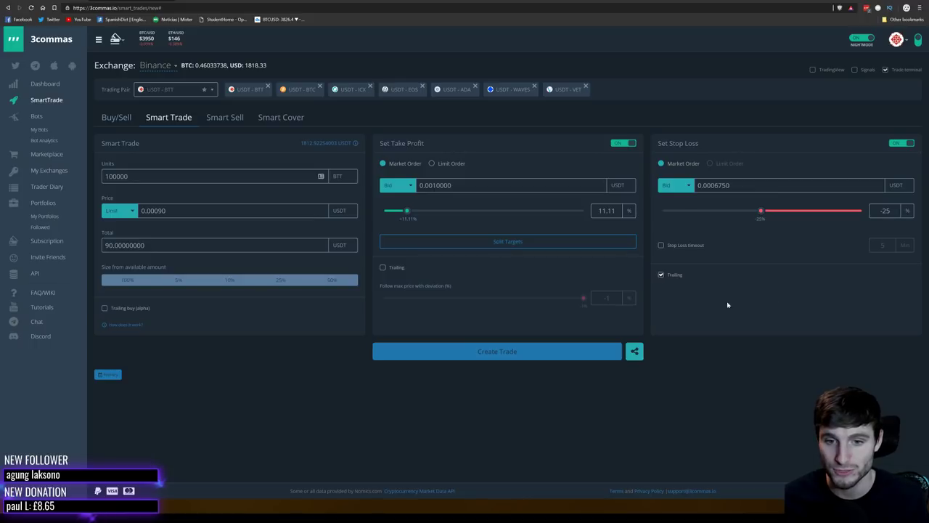
click(661, 275)
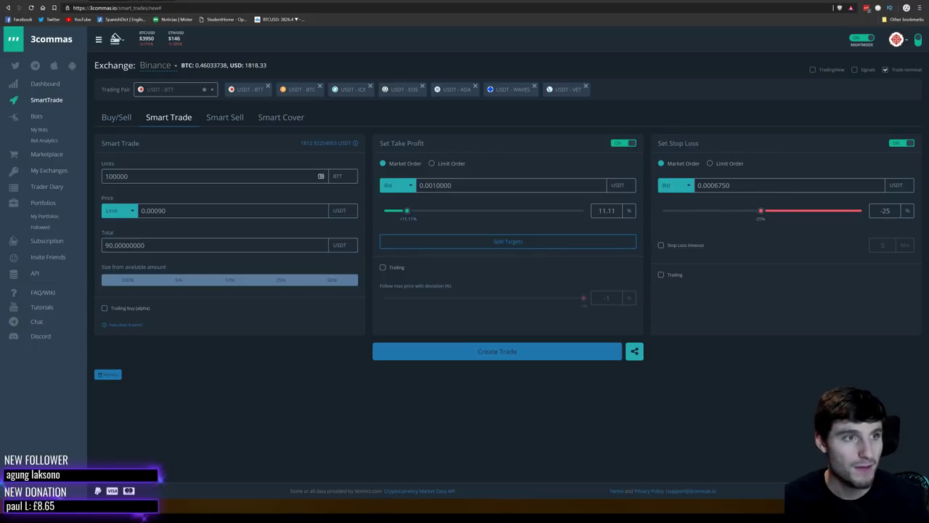
Step: Set the stop loss price to 0.00088 USDT and check the profit and loss percentages against the TradingView long position
drag(731, 185, 714, 185)
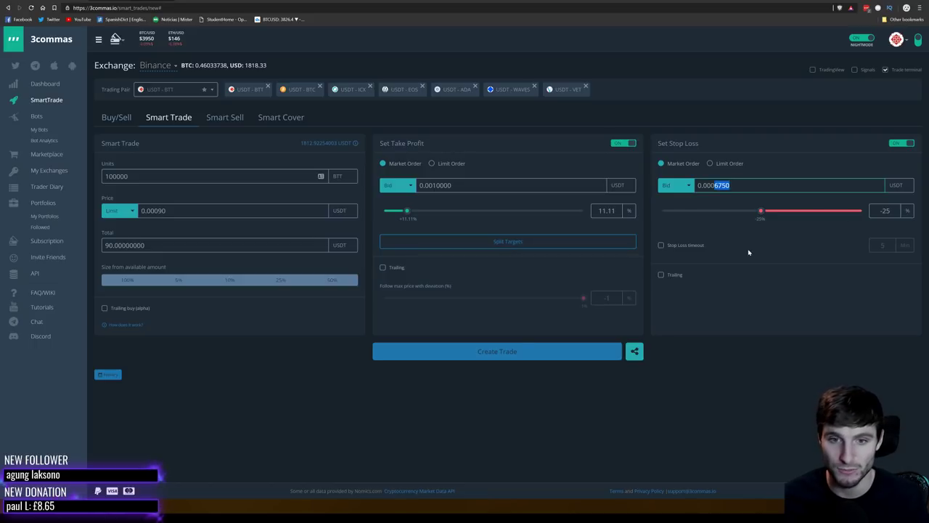
text(88)
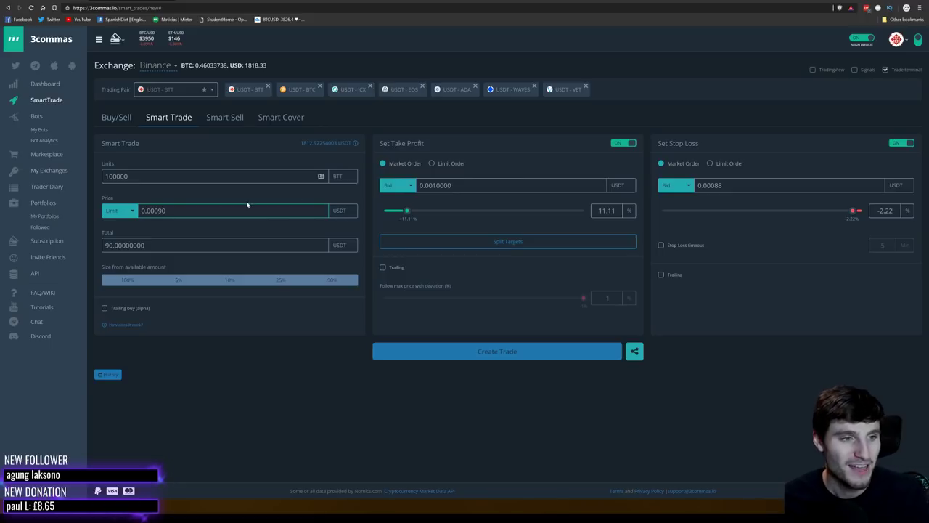
double_click(607, 211)
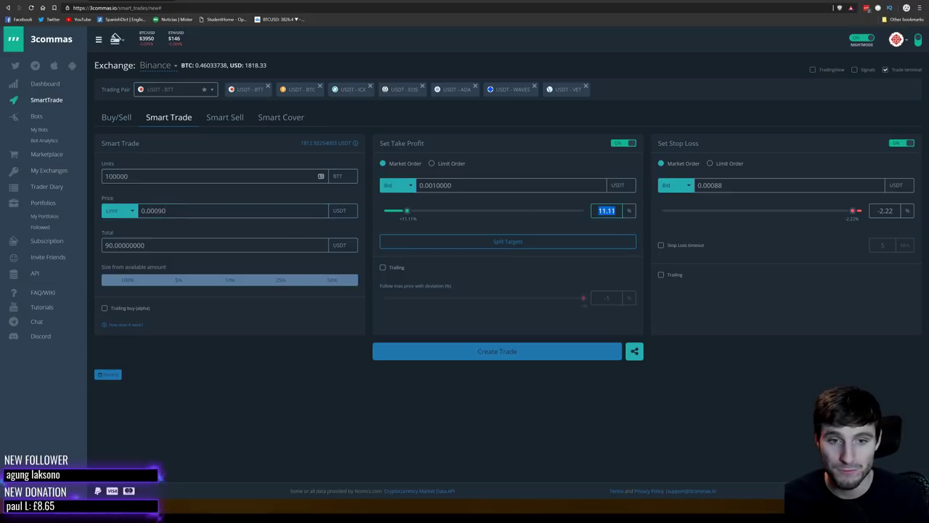
double_click(885, 210)
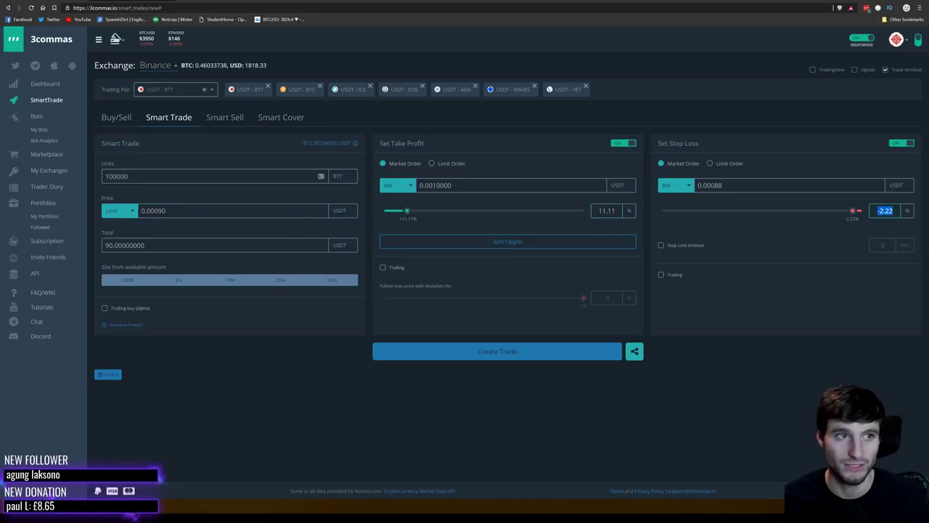
key(ctrl+Tab)
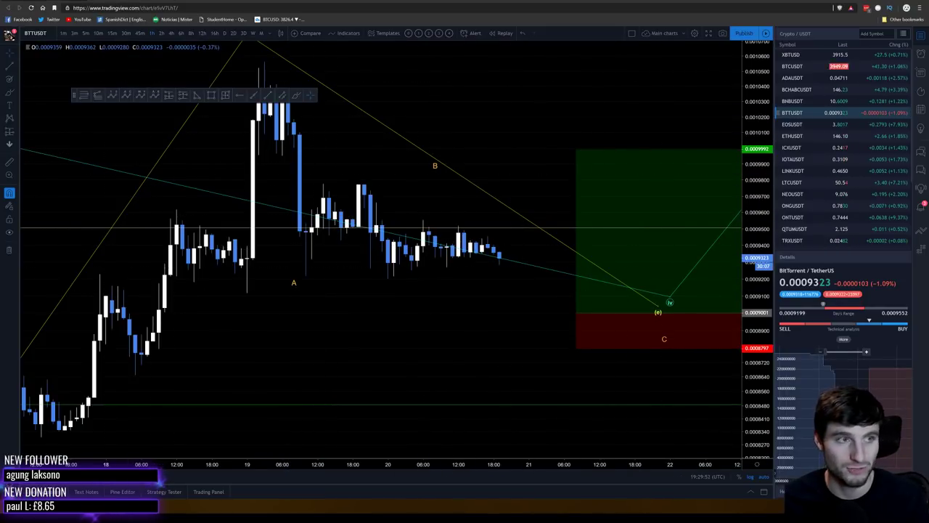
key(ctrl+shift+Tab)
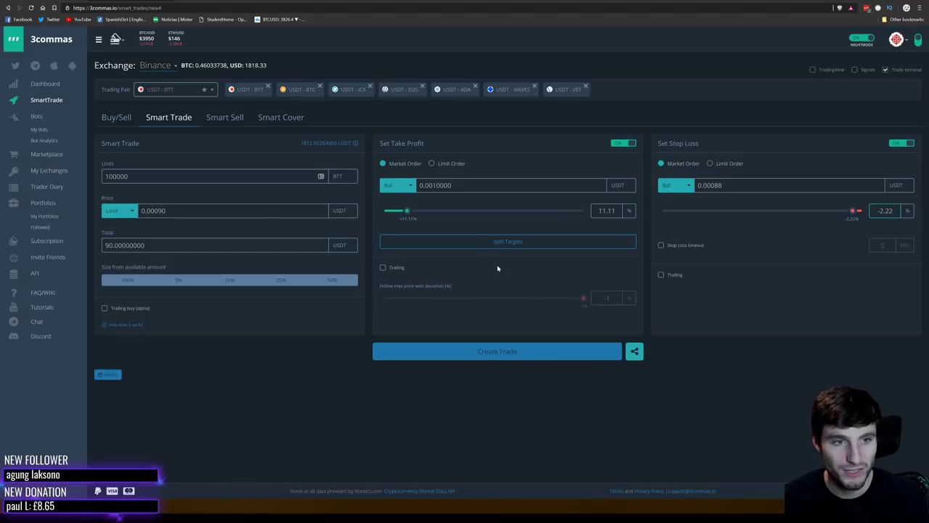
Step: Submit the Smart Trade for creation and review the units, buy price, total, stop loss and take profit in its confirmation
click(494, 351)
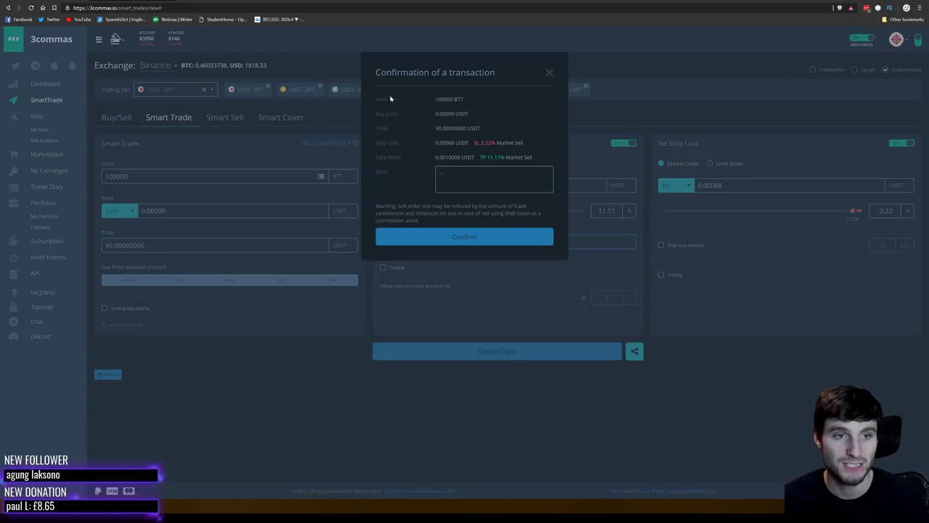
drag(435, 100, 466, 101)
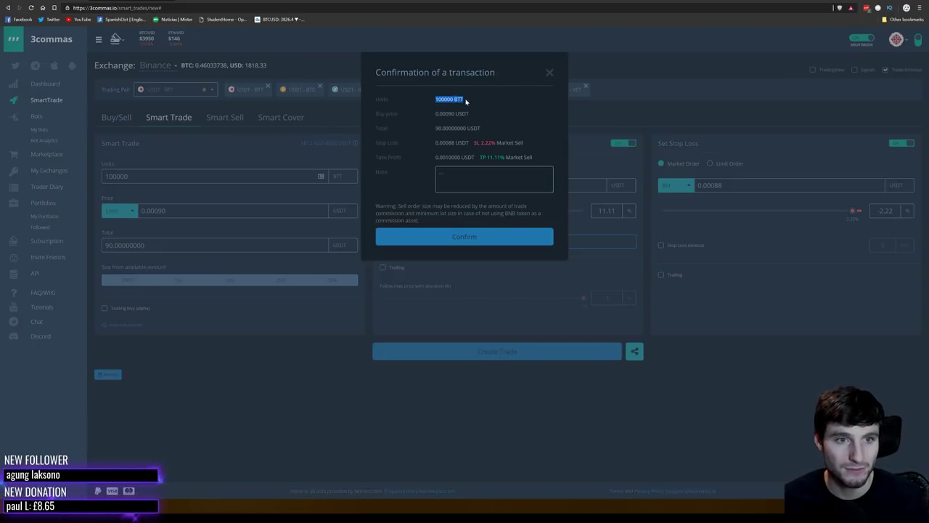
click(466, 101)
triple_click(435, 101)
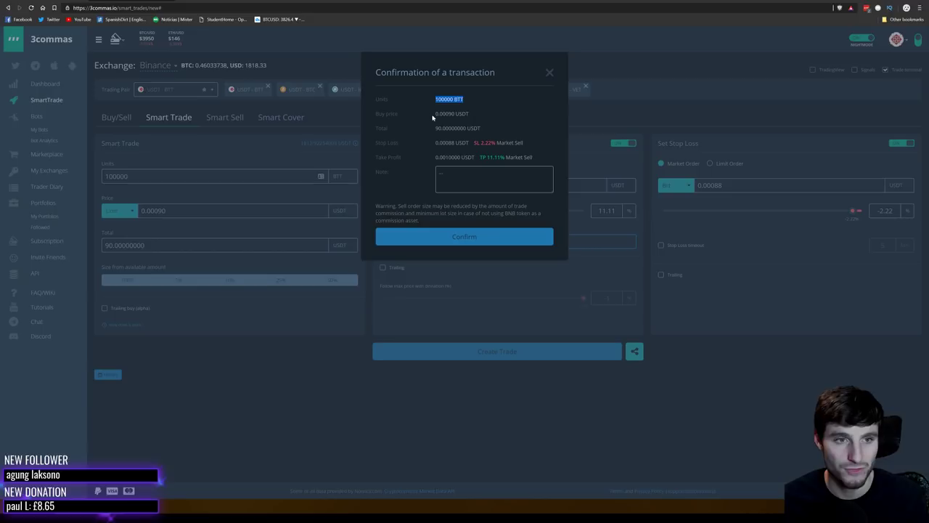
drag(434, 113, 469, 116)
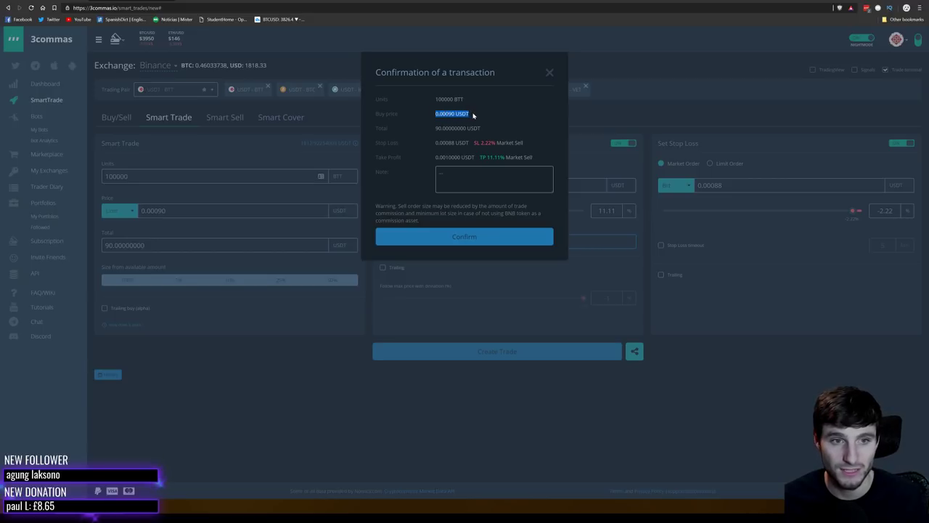
click(472, 116)
drag(439, 114, 469, 116)
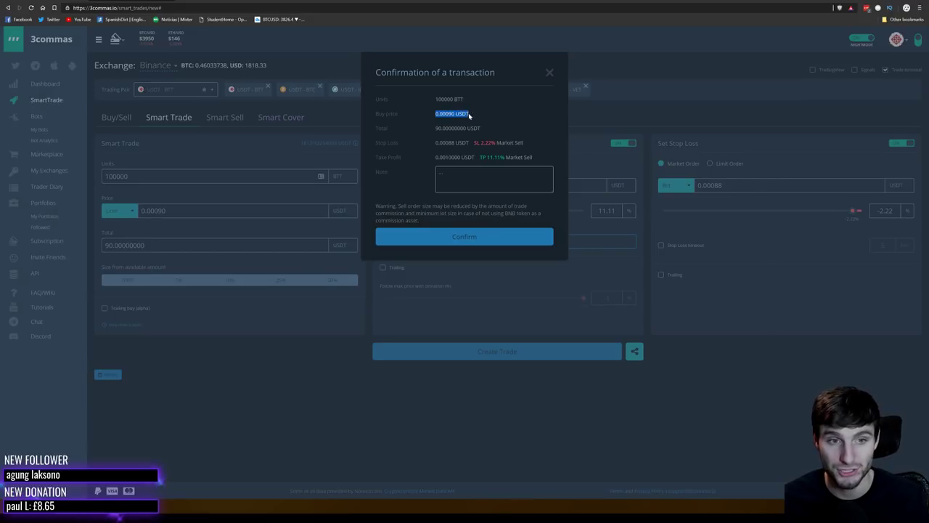
click(470, 116)
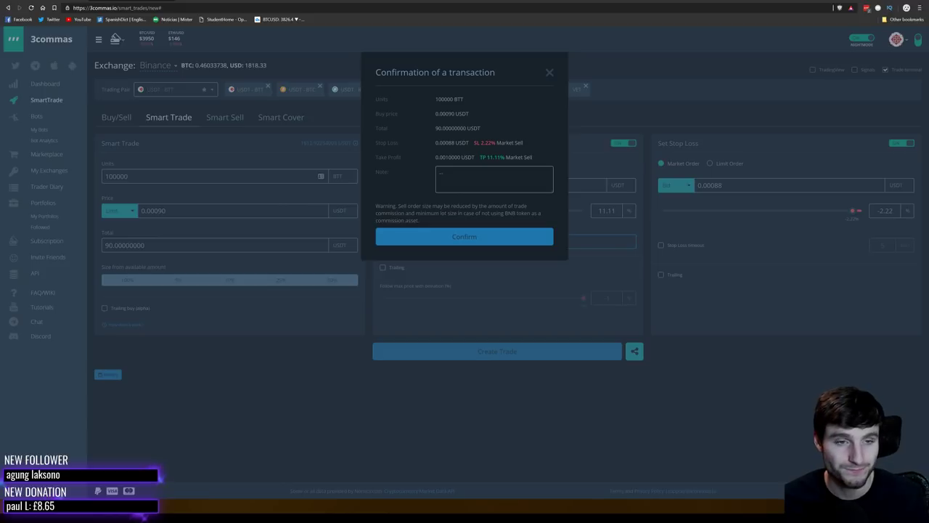
drag(435, 128, 481, 129)
click(423, 127)
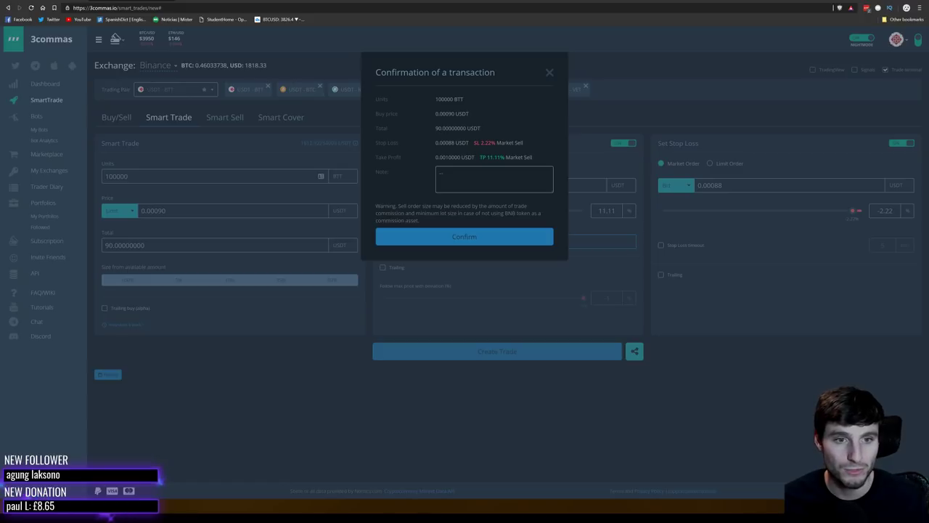
drag(473, 143, 497, 143)
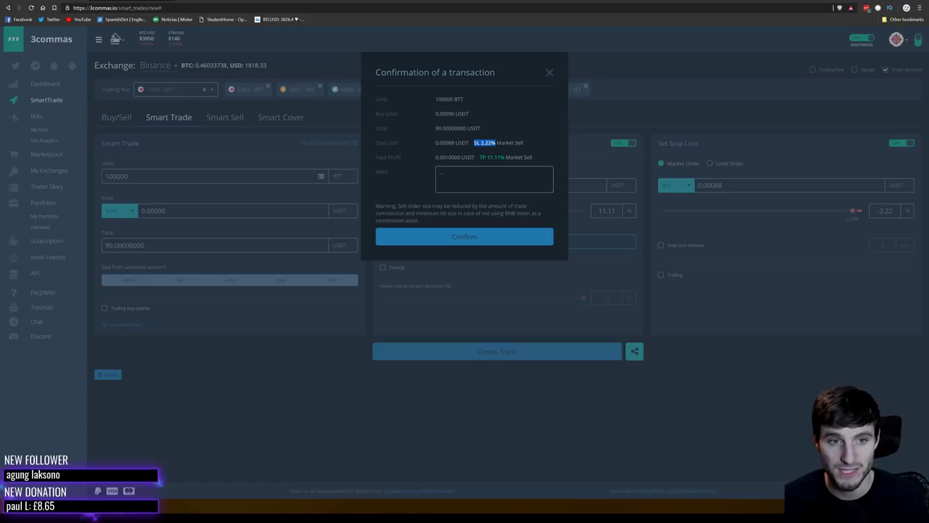
click(497, 143)
drag(438, 158, 516, 158)
click(513, 158)
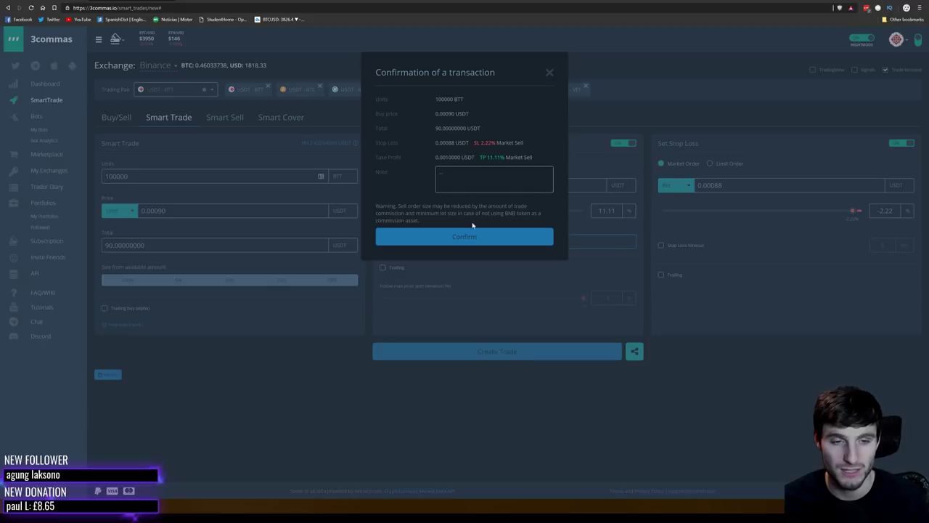
Step: Confirm the Smart Trade transaction and proceed to the subscriptions list
click(452, 240)
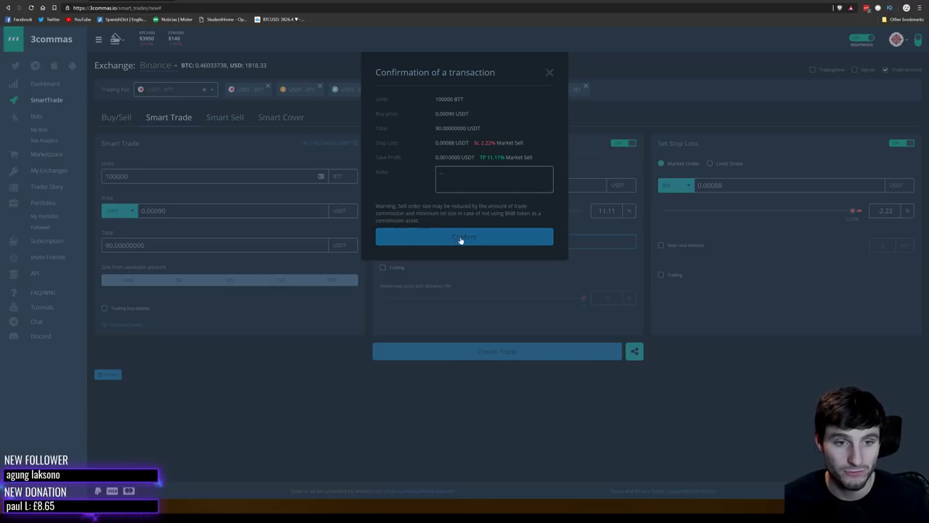
click(460, 240)
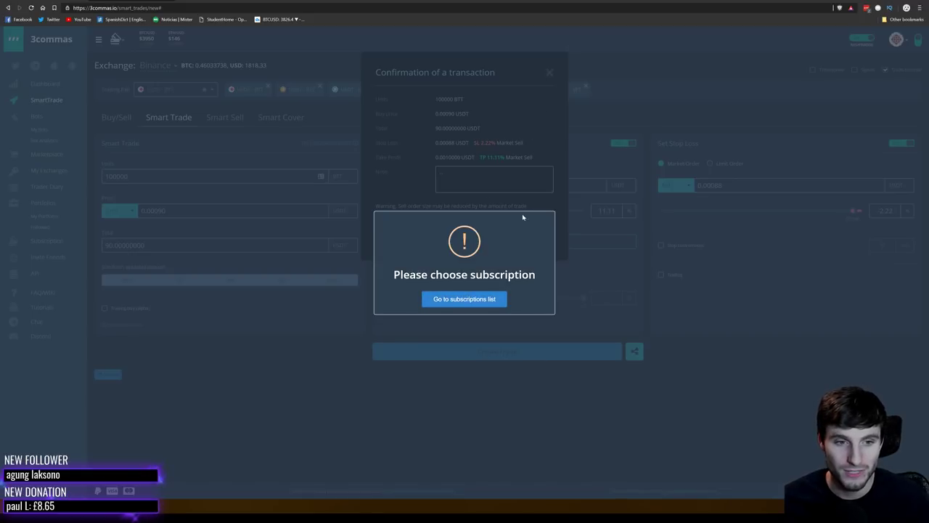
right_click(458, 302)
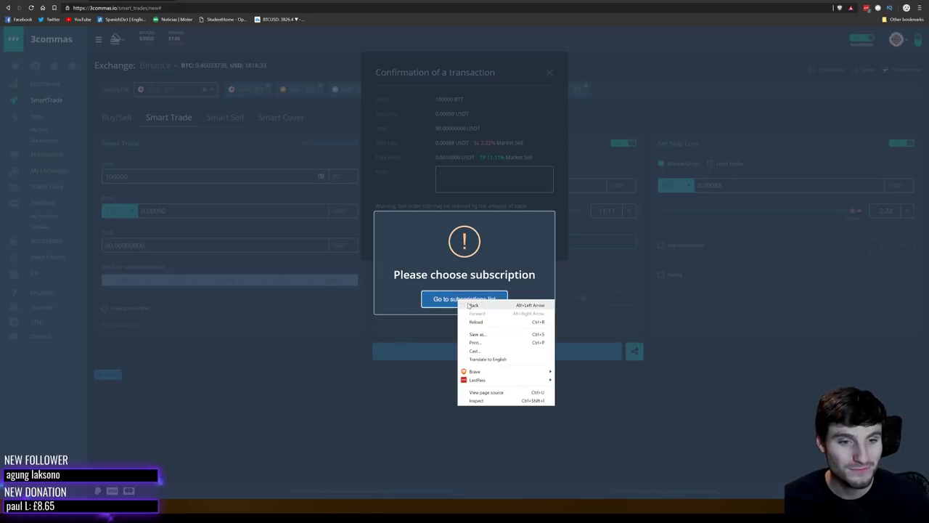
click(444, 260)
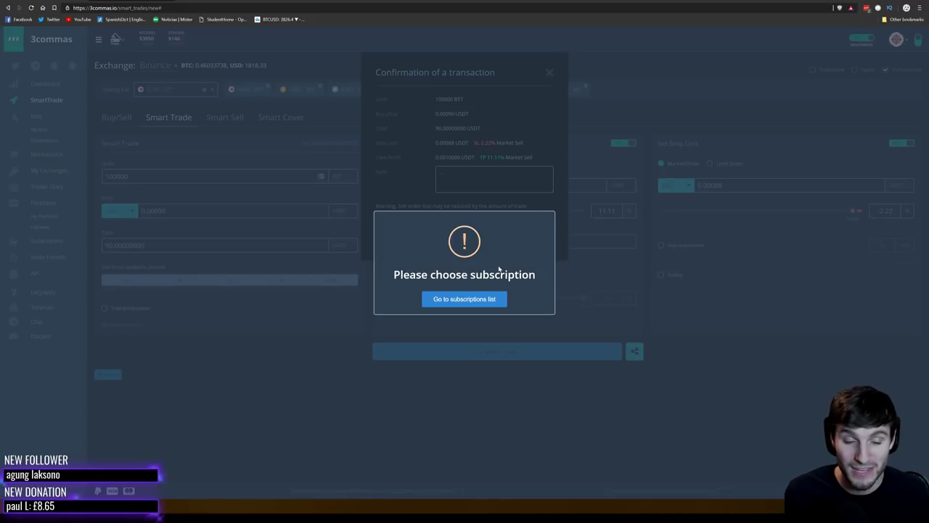
click(468, 299)
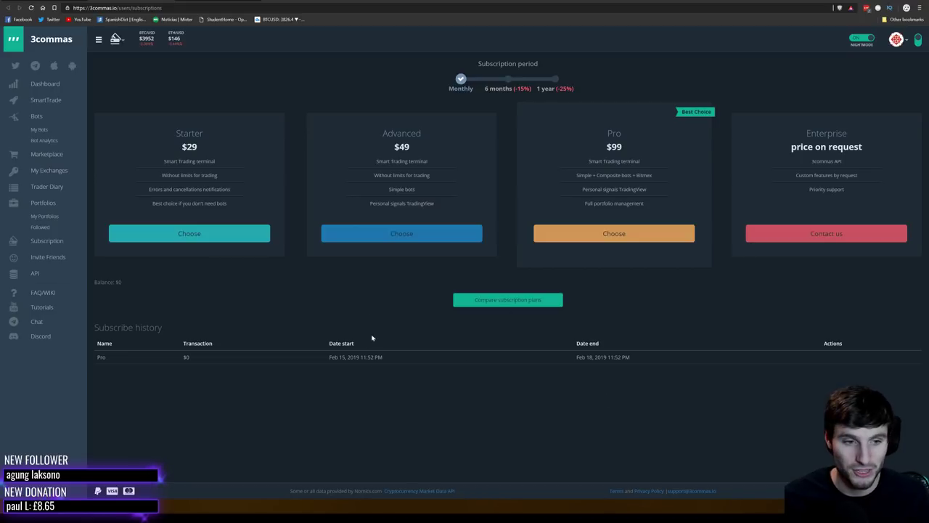
Step: Examine the start date in the subscription history and compare the monthly prices of the Starter, Advanced and Pro plans
drag(342, 357, 330, 356)
click(328, 356)
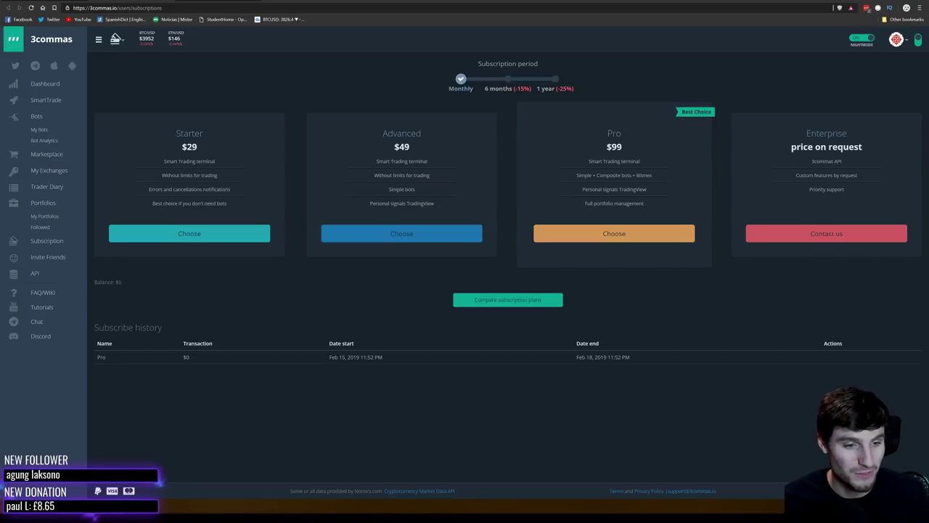
mouse_move(335, 356)
mouse_down()
mouse_move(346, 357)
mouse_move(328, 356)
mouse_up()
click(328, 360)
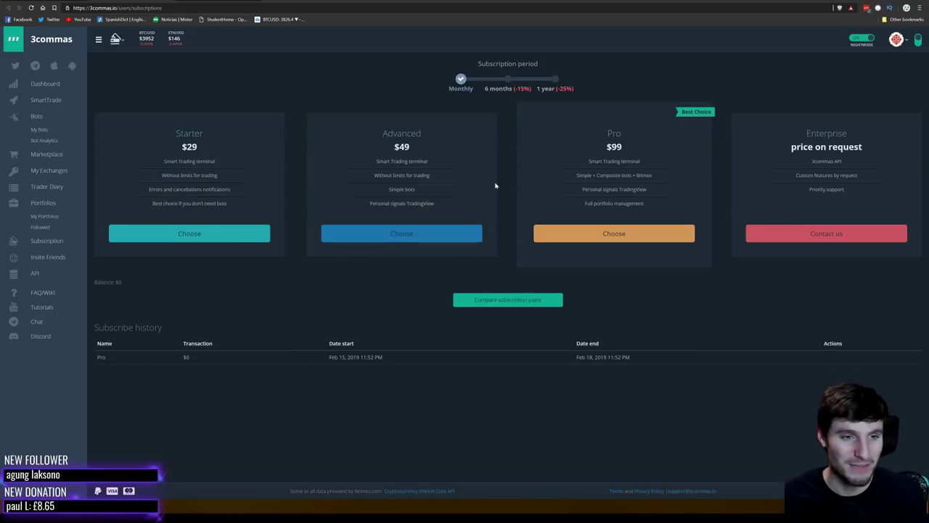
mouse_move(204, 151)
mouse_down()
mouse_move(176, 132)
mouse_move(199, 150)
mouse_up()
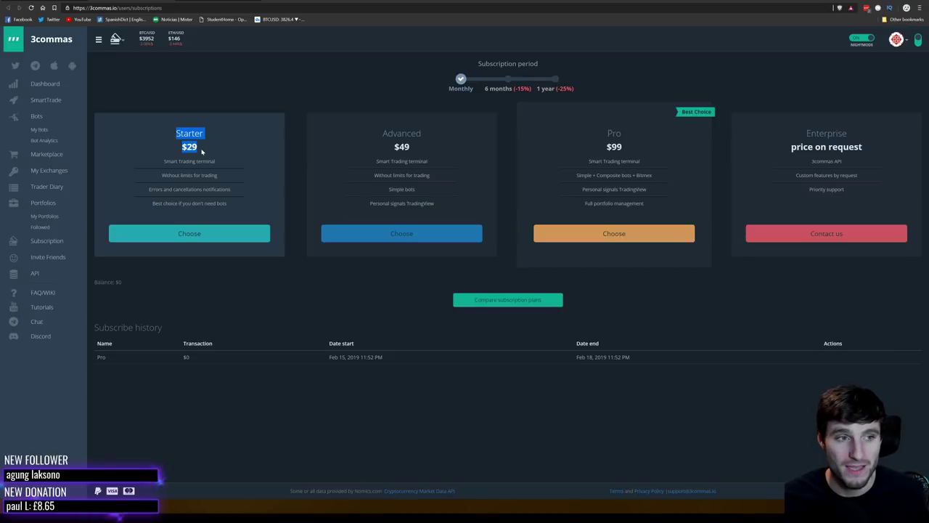
click(201, 150)
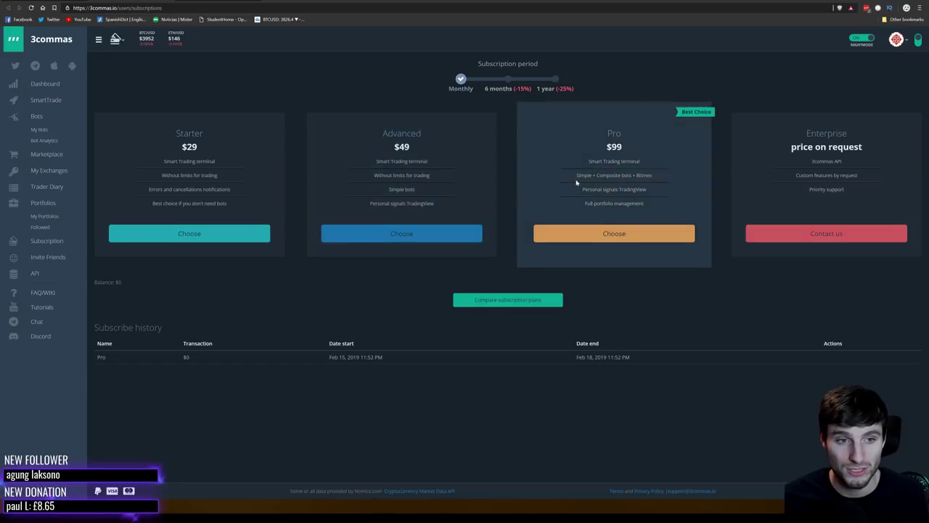
drag(589, 170, 388, 151)
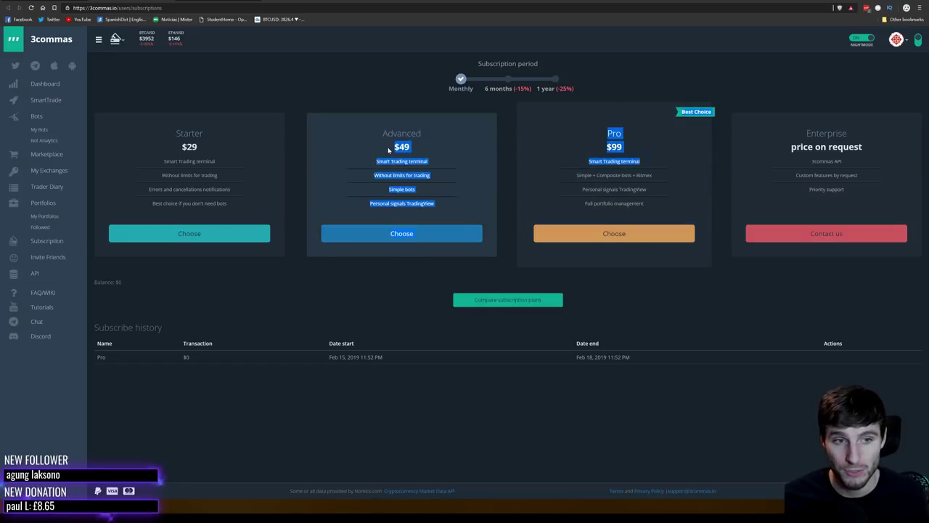
drag(204, 149, 179, 149)
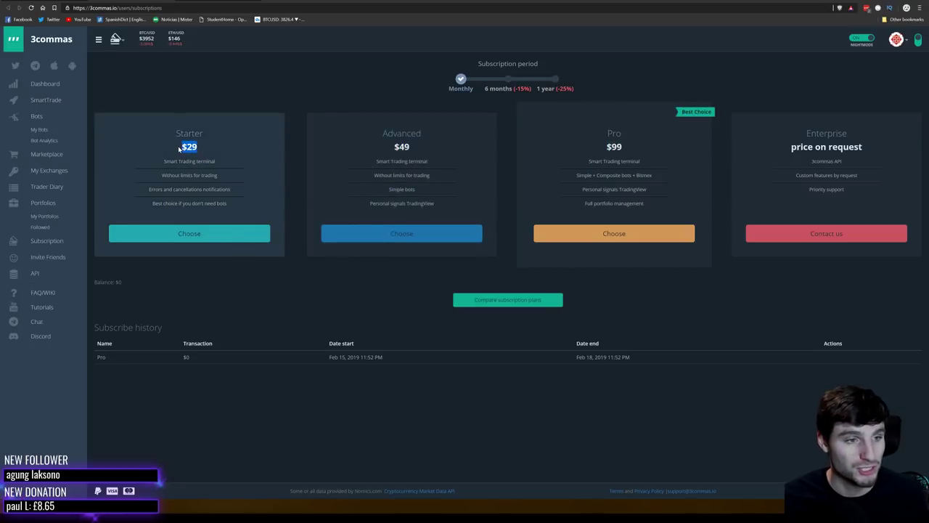
Step: Review the payment options for the monthly Starter plan and check the Pro subscription's end date in the history
drag(197, 147, 185, 146)
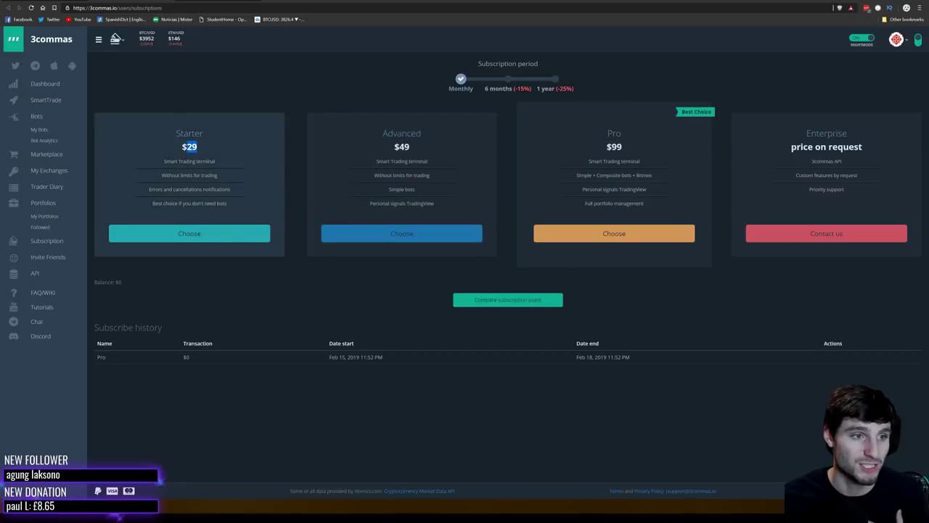
click(214, 228)
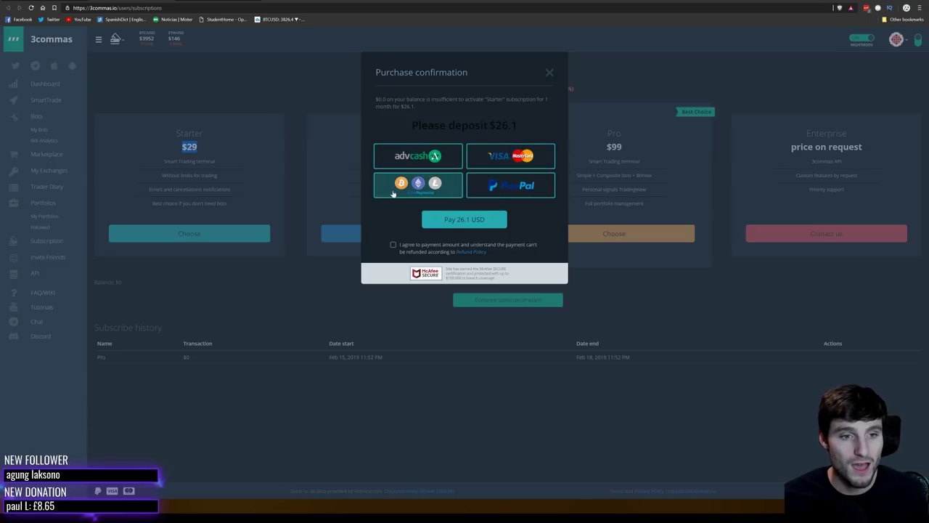
click(550, 72)
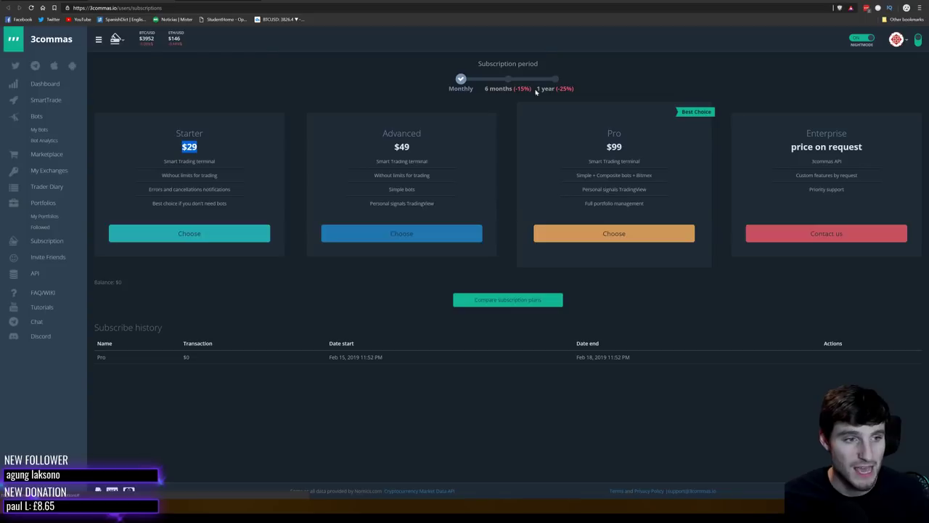
click(213, 158)
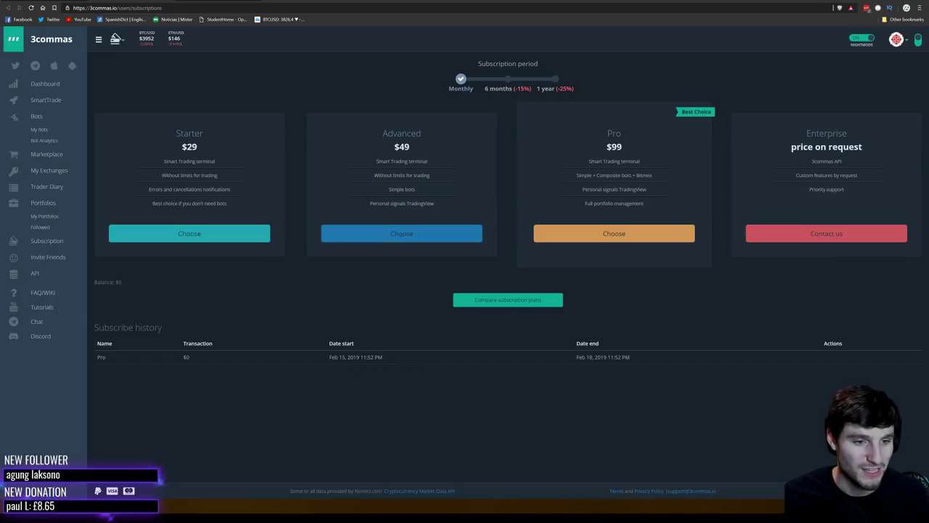
drag(576, 356, 628, 356)
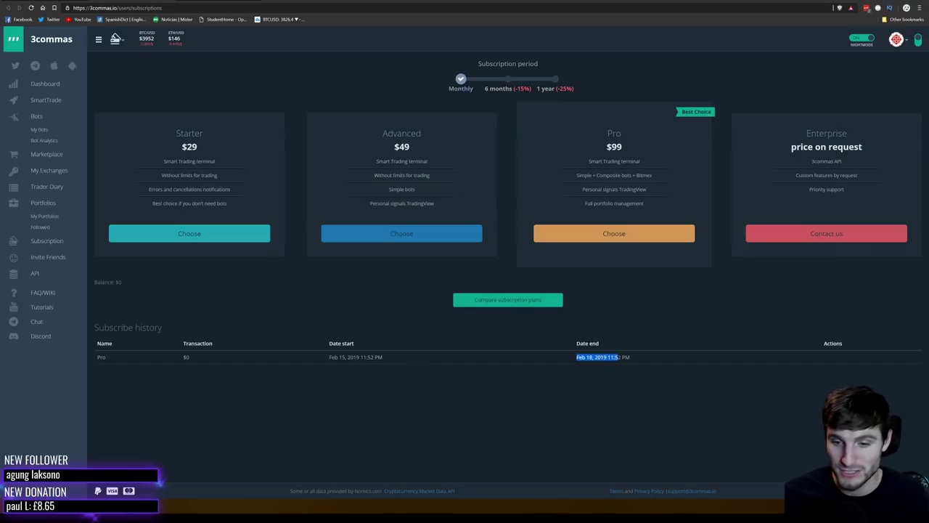
click(628, 356)
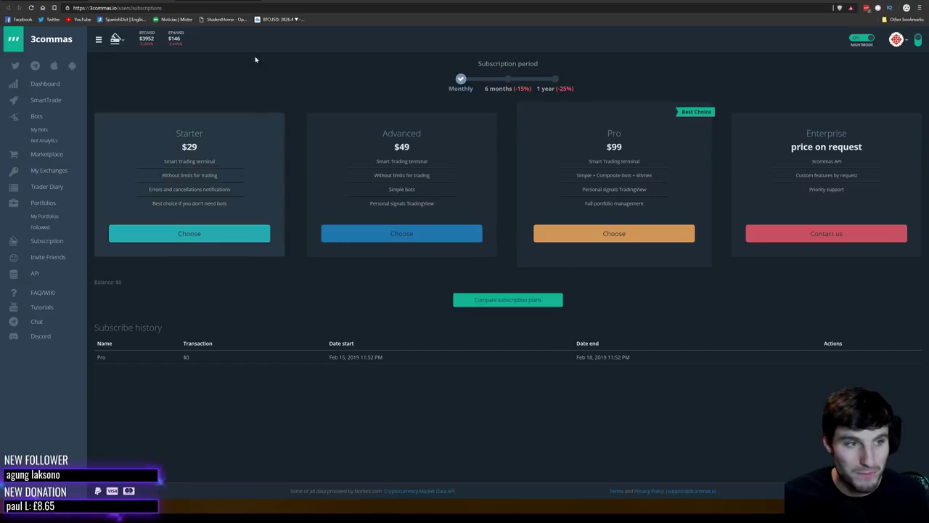
Step: Return to the pending BTT Smart Trade, try to confirm it again, and dismiss the transaction confirmation
click(176, 2)
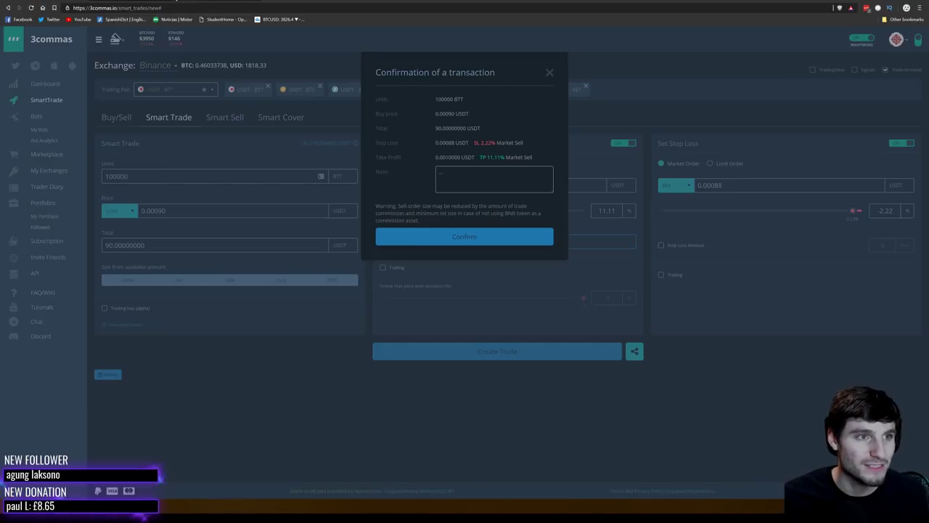
click(455, 243)
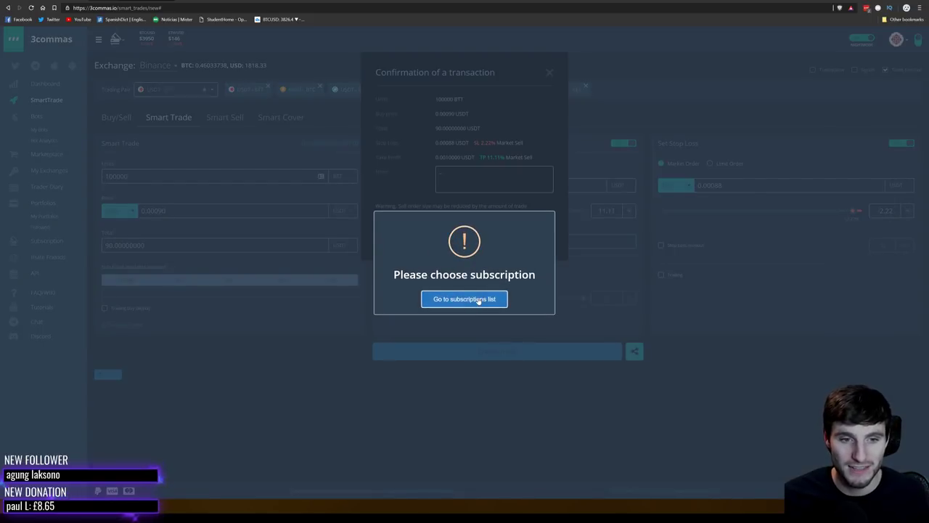
click(477, 298)
click(109, 2)
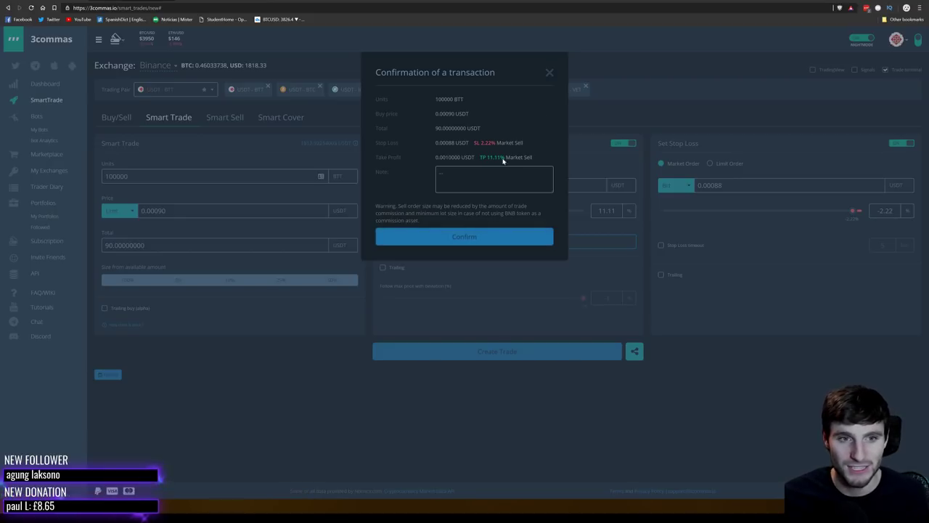
click(550, 75)
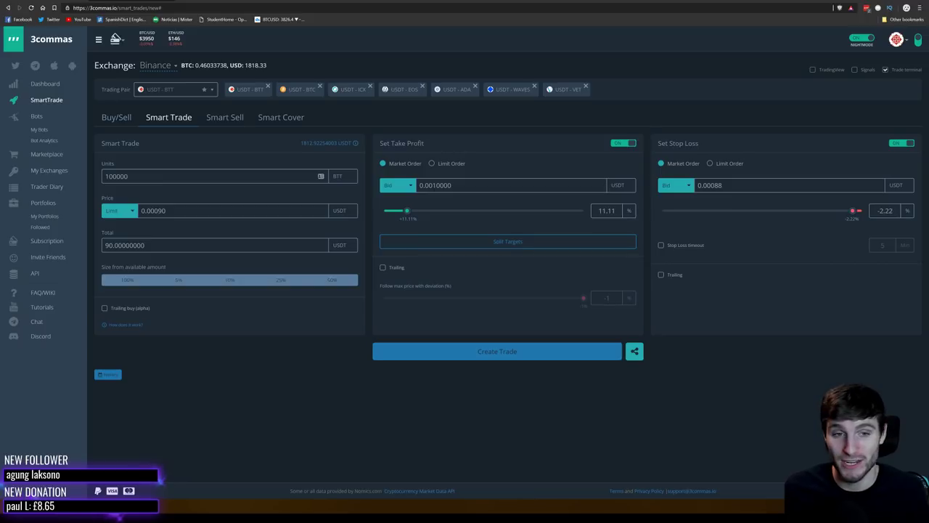
Step: View the bot configurations page and display the TradingView chart on the Smart Trade page
click(51, 119)
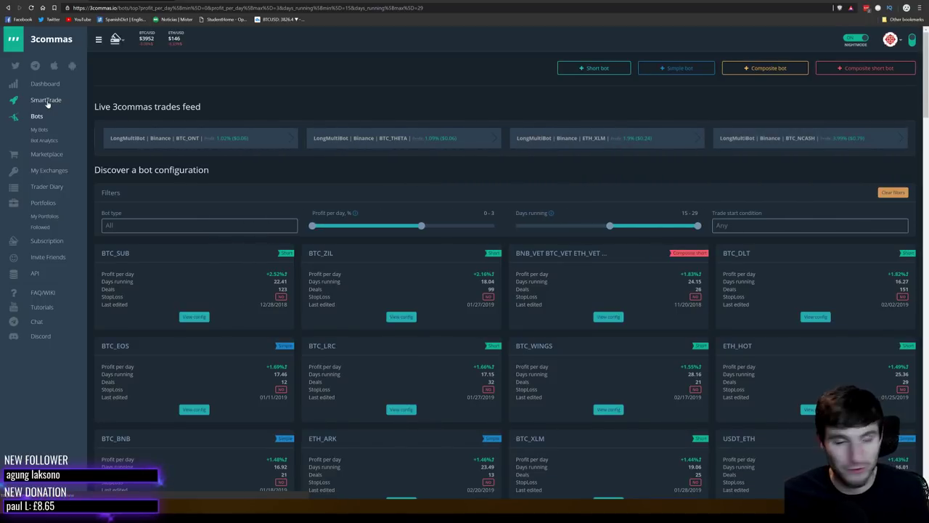
click(46, 101)
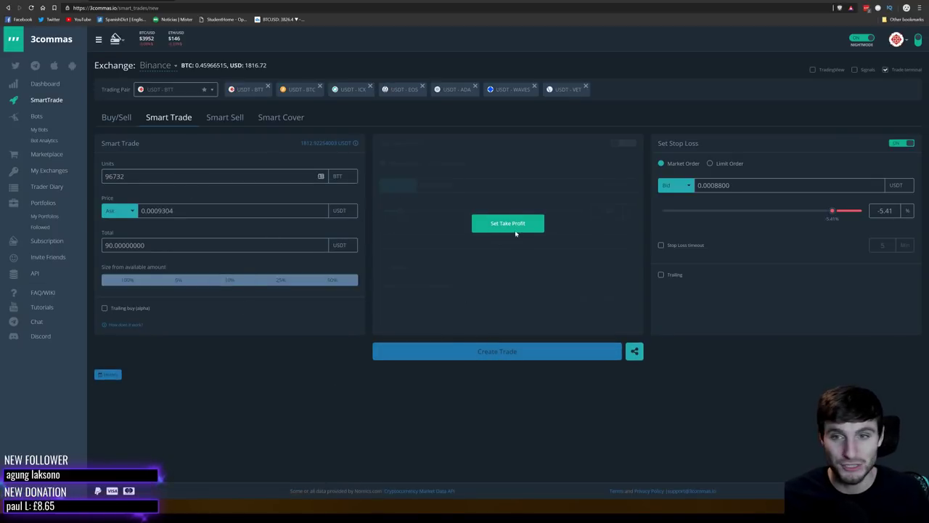
click(813, 70)
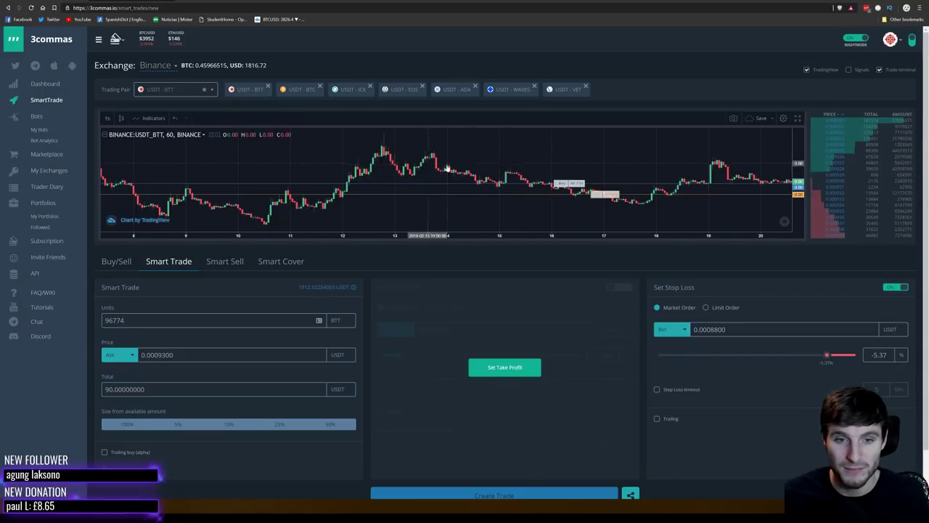
Step: Examine the BTT price history on the Smart Trade chart, including the marked buy and stop loss levels
scroll(649, 182, down, 2)
drag(649, 182, 481, 181)
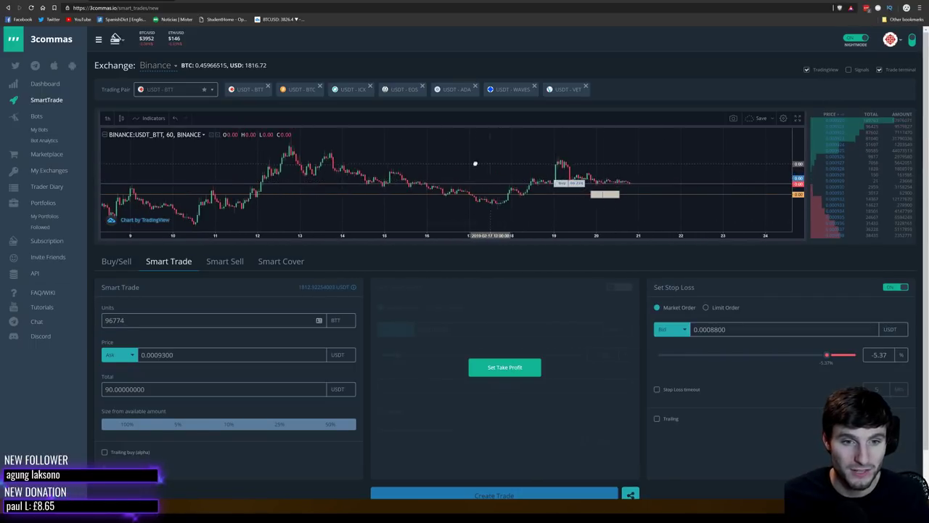
scroll(523, 164, right, 2)
scroll(523, 178, up, 3)
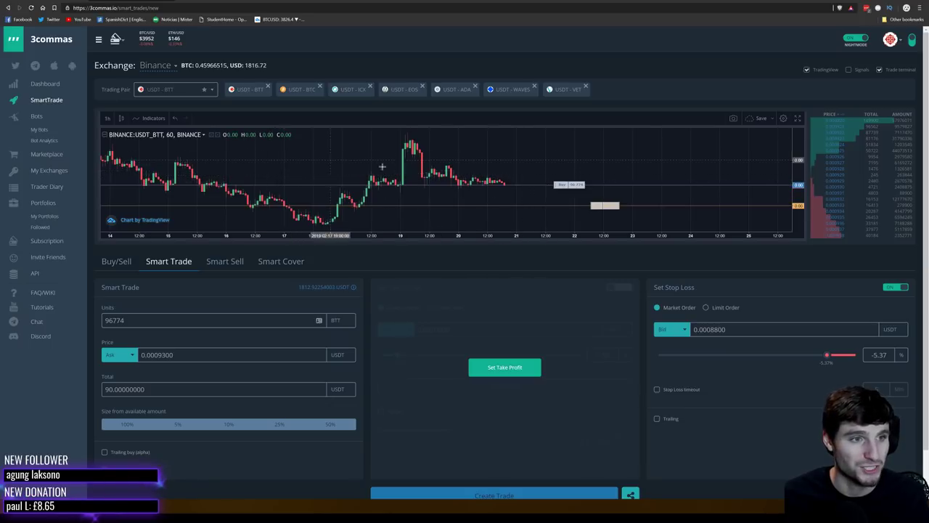
scroll(407, 174, down, 3)
scroll(411, 179, down, 4)
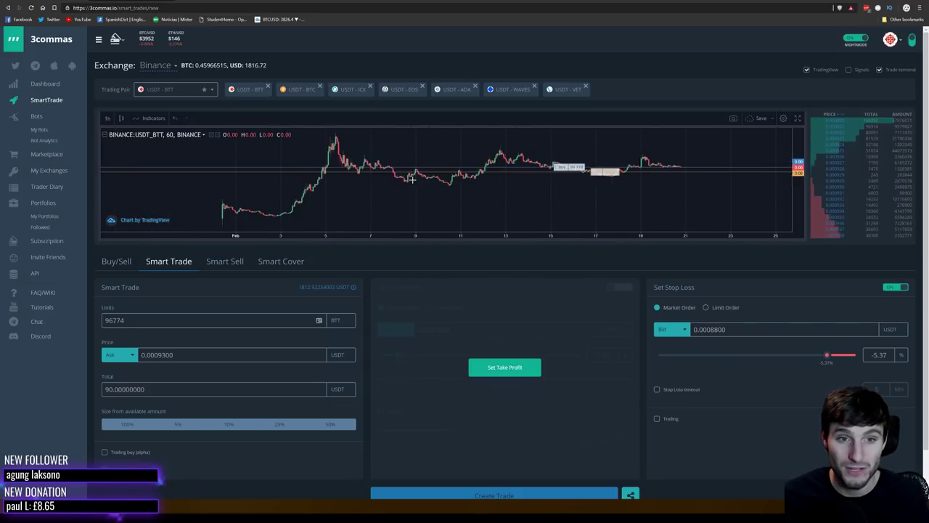
scroll(265, 305, down, 1)
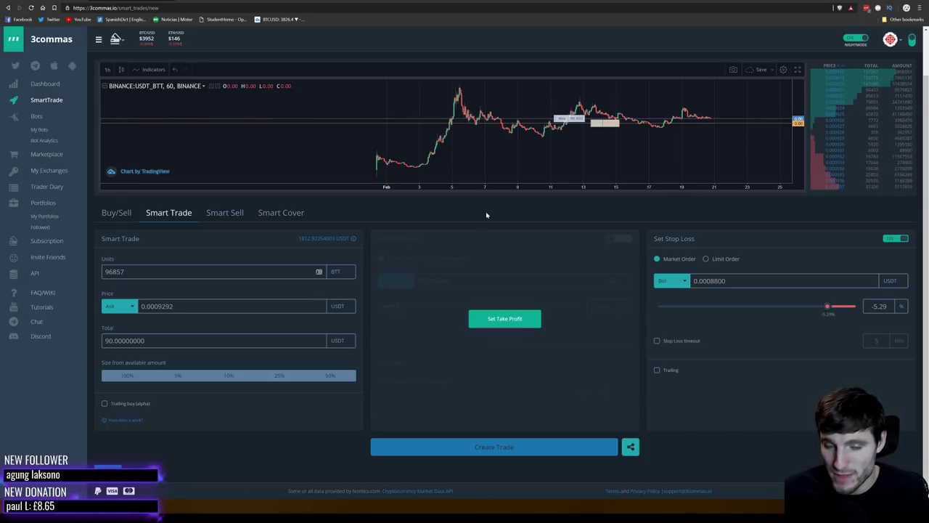
scroll(540, 178, up, 3)
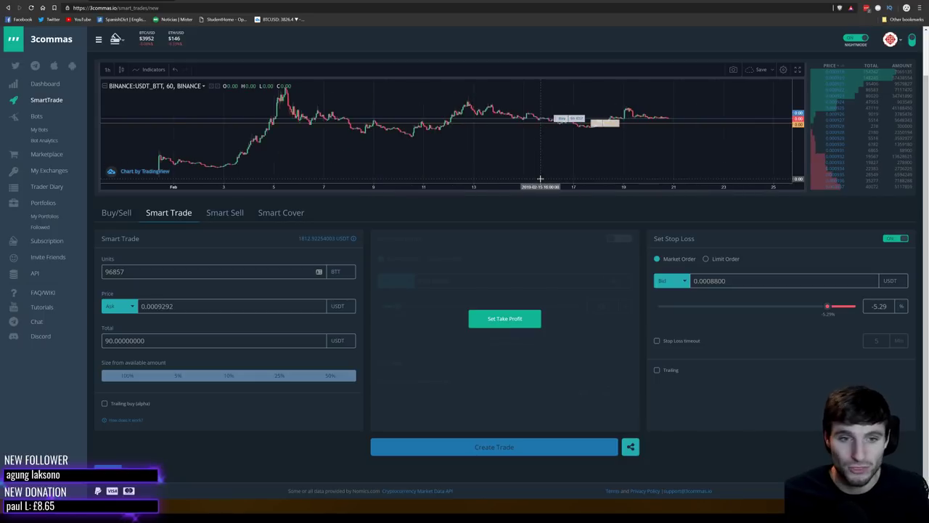
scroll(540, 177, up, 5)
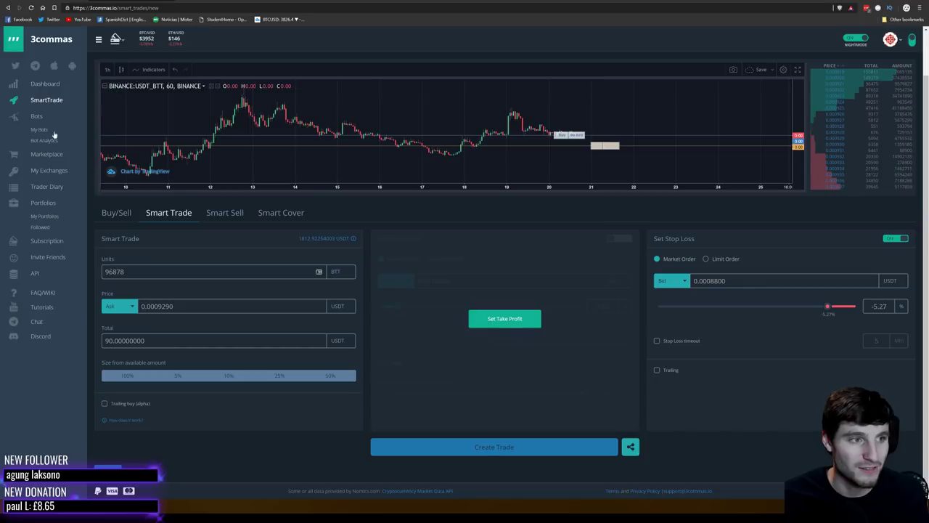
Step: Review the dashboard's portfolio summary, token holdings and live trades feed
click(45, 84)
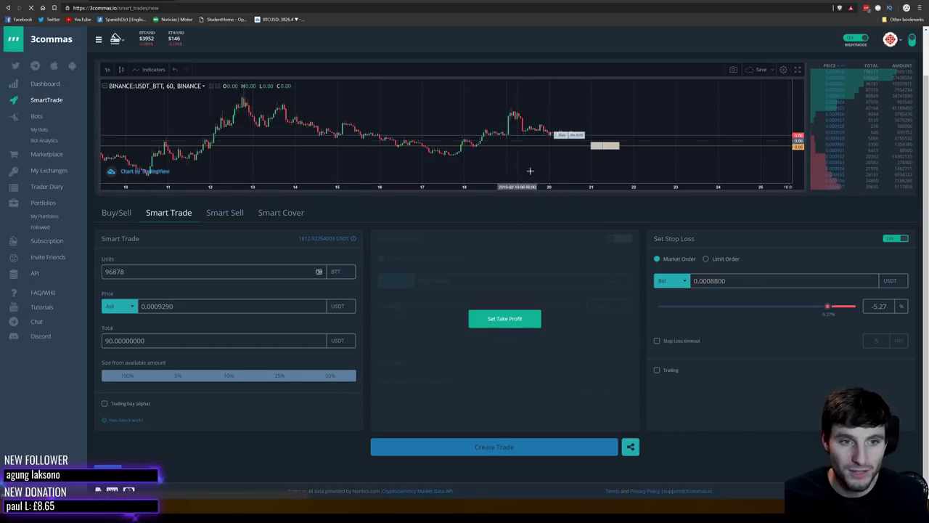
scroll(288, 336, down, 1)
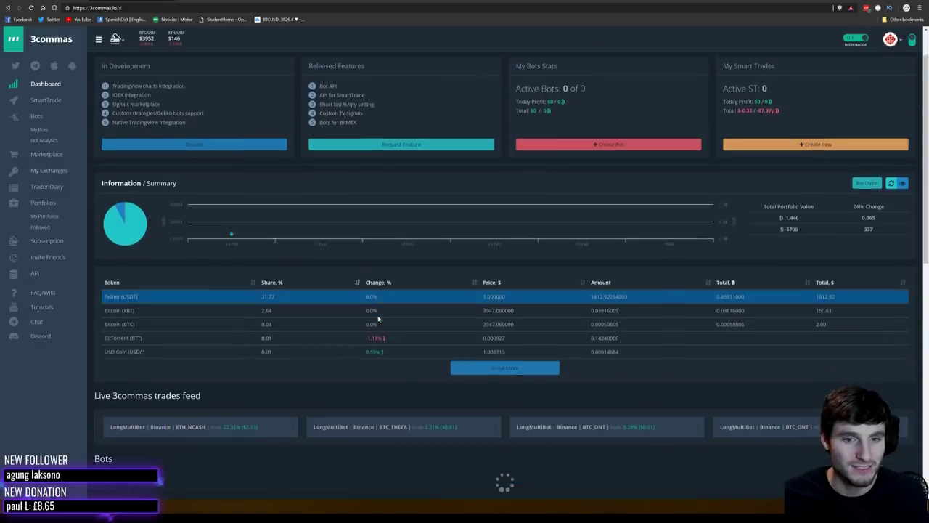
scroll(583, 298, down, 2)
scroll(582, 283, up, 3)
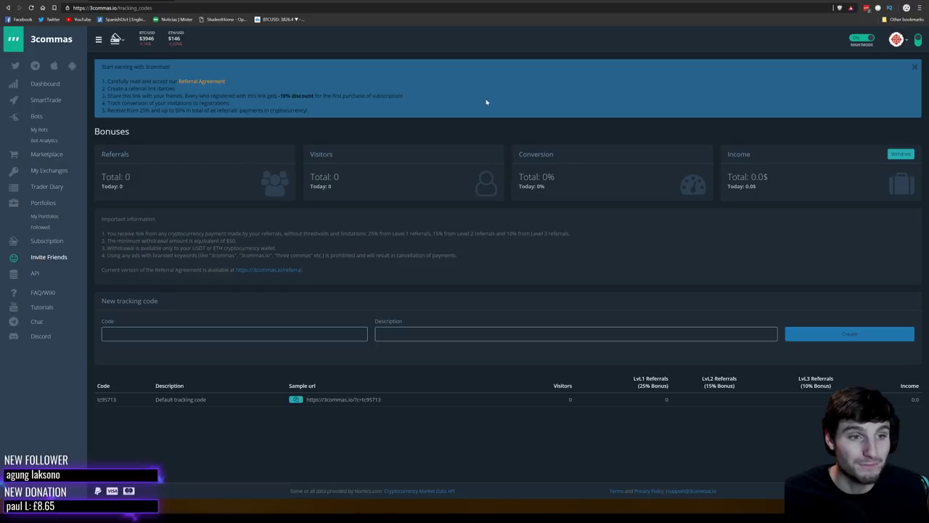
Step: Revisit the subscription plans from the dashboard and return to the dashboard overview
click(40, 85)
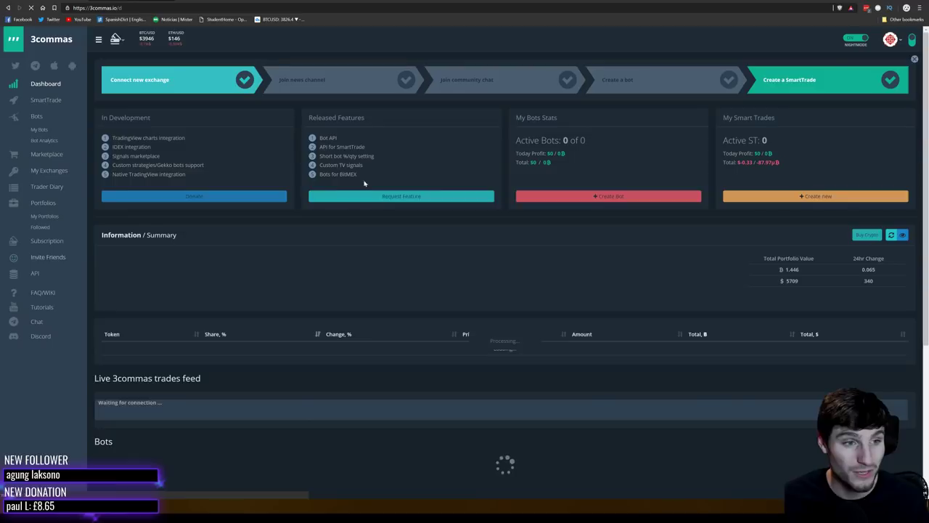
click(45, 241)
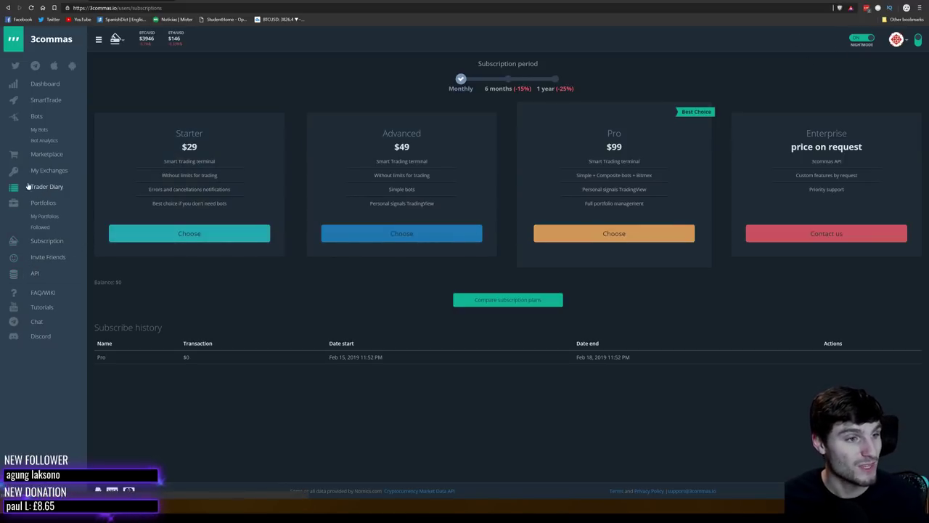
click(44, 85)
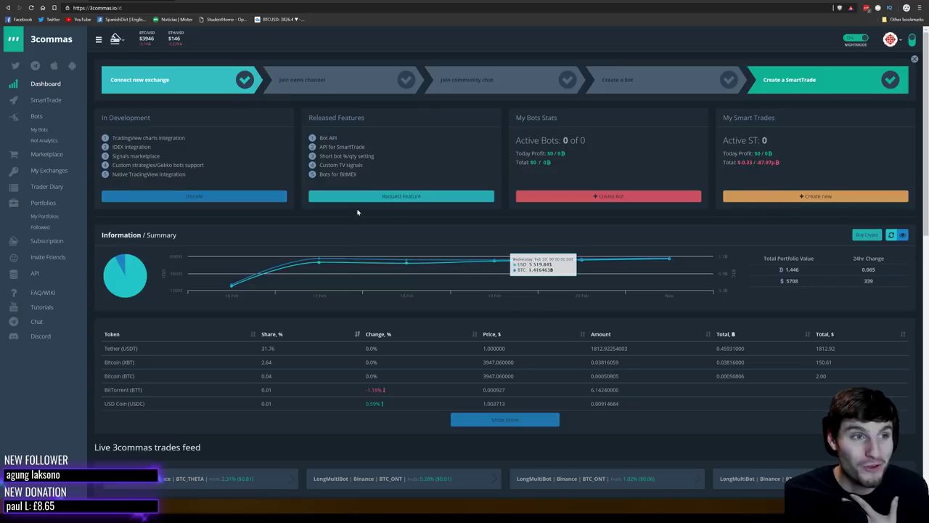
Step: Switch to TradingView and examine the planned BTTUSDT long position and the coins in the watchlist
key(ctrl+Tab)
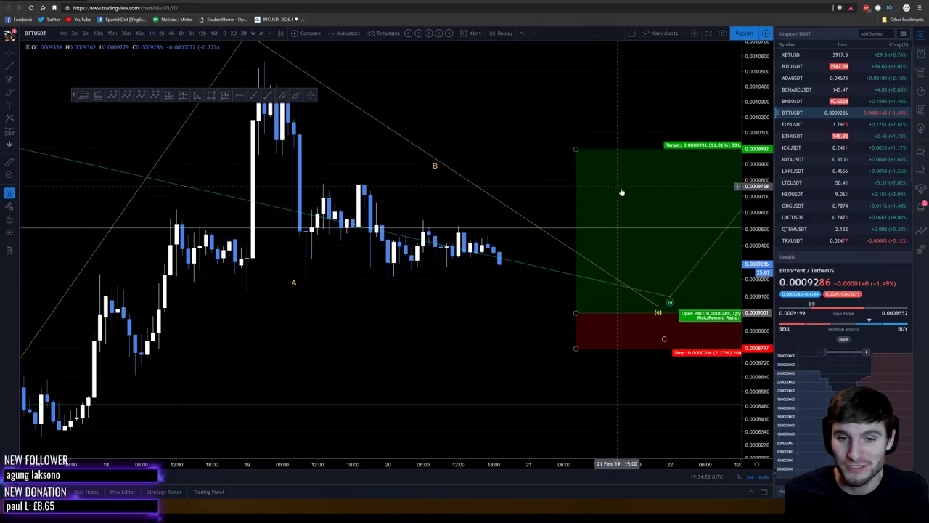
scroll(622, 192, down, 1)
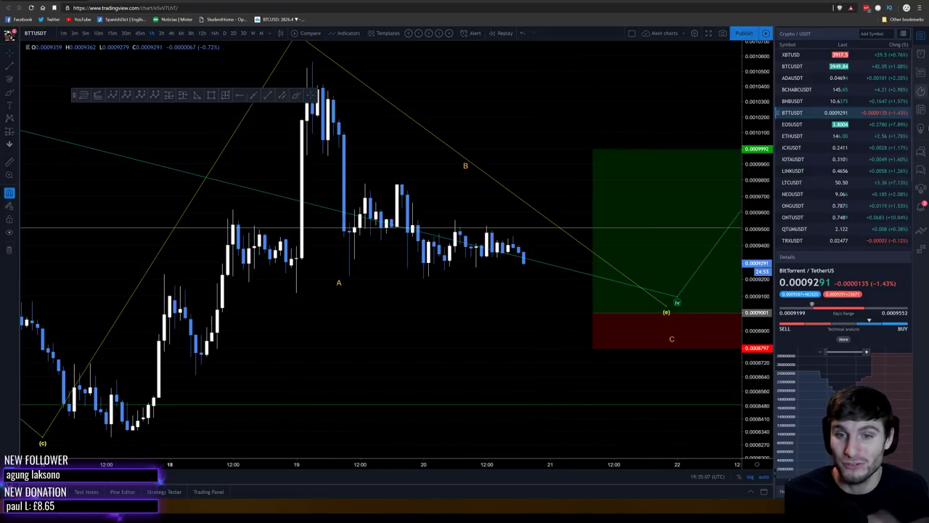
scroll(870, 163, down, 2)
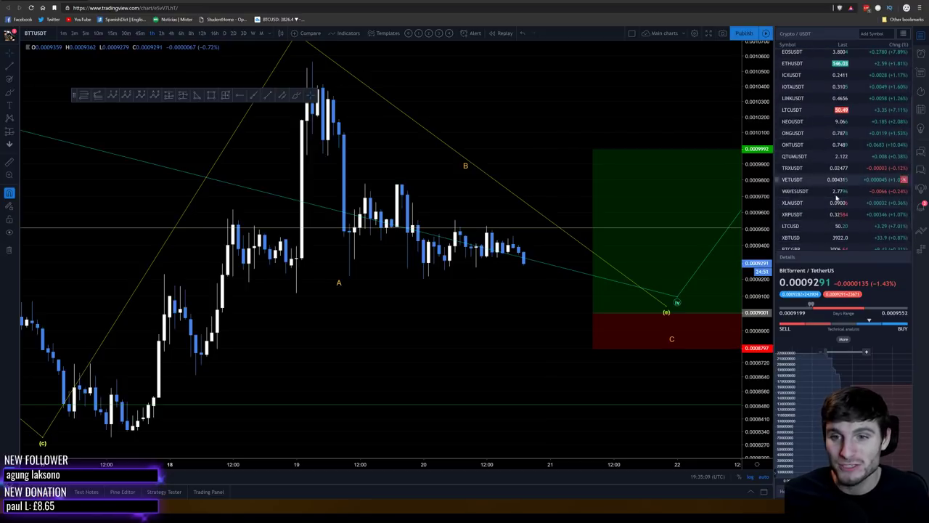
scroll(798, 147, down, 2)
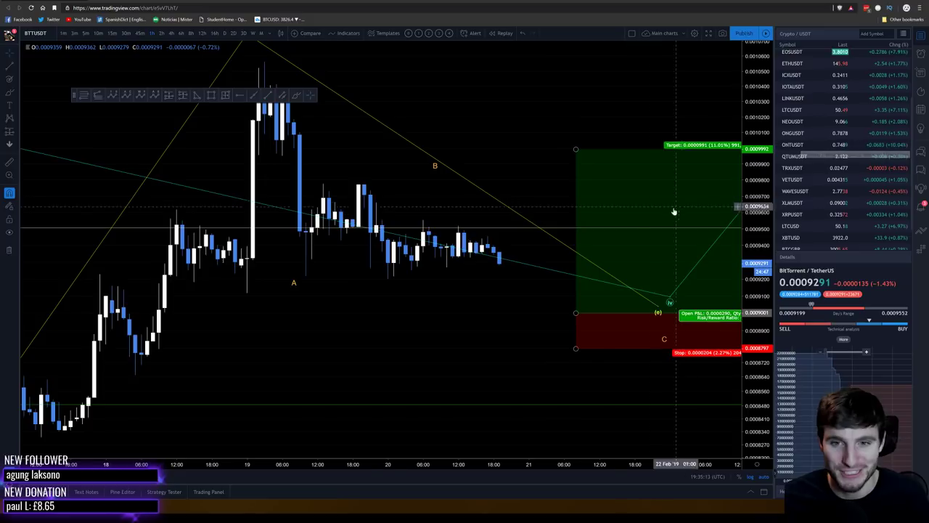
scroll(663, 189, up, 2)
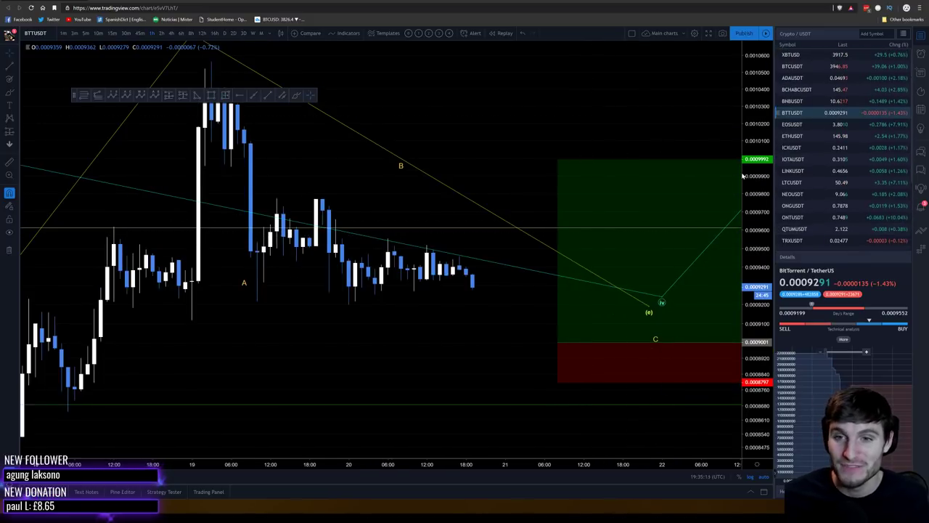